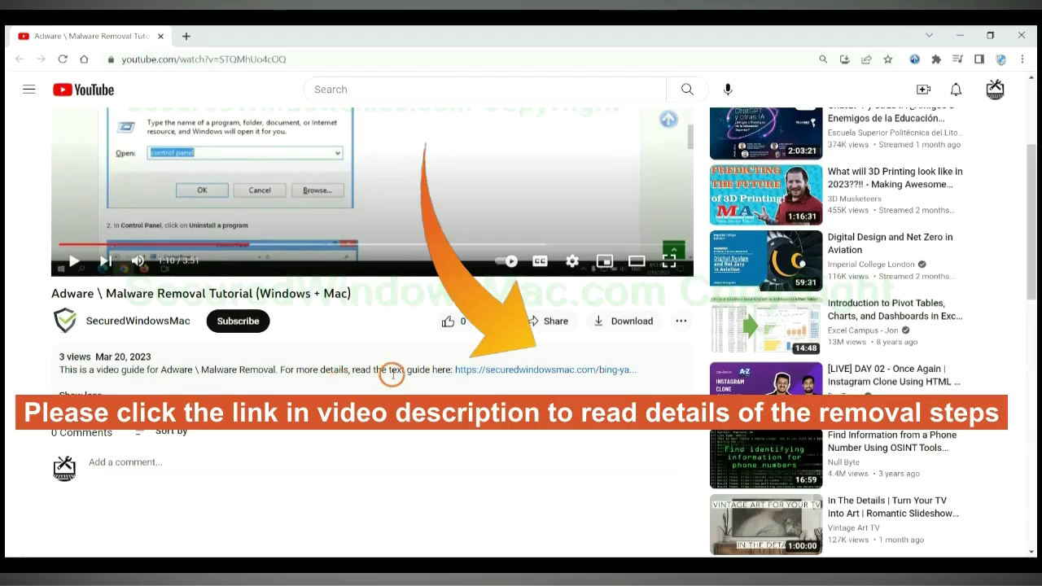
# - Open the removal guide linked in the video description and go to its Instant Automatic Removal section
pyautogui.click(496, 371)
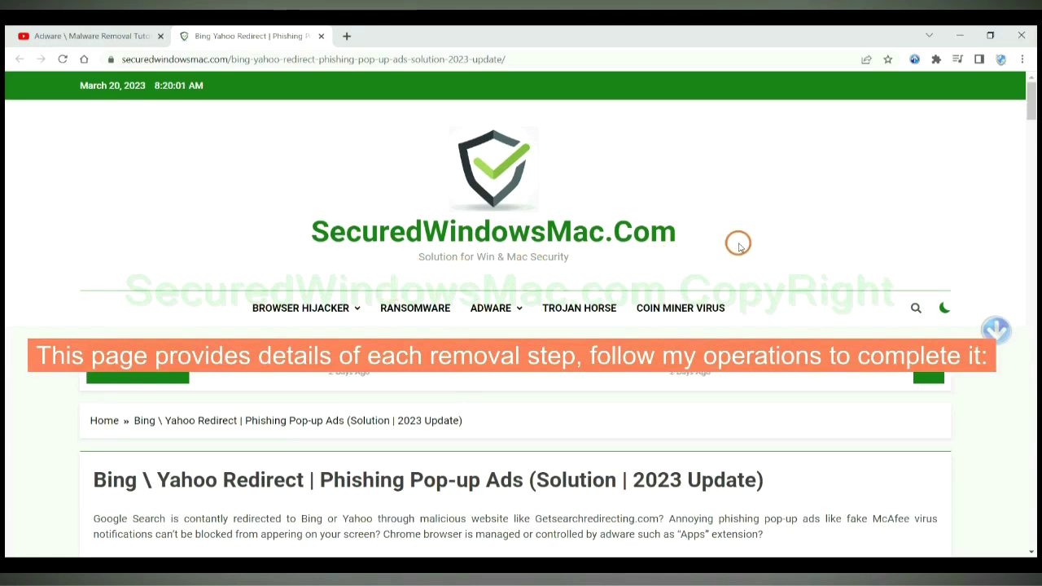
pyautogui.scroll(-15, 738, 243)
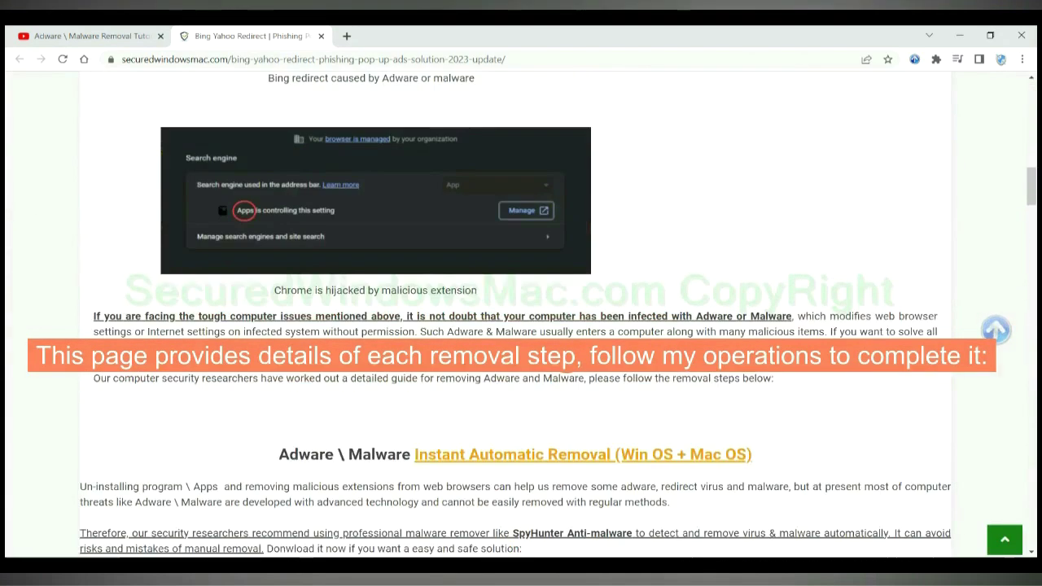
pyautogui.scroll(-5, 565, 360)
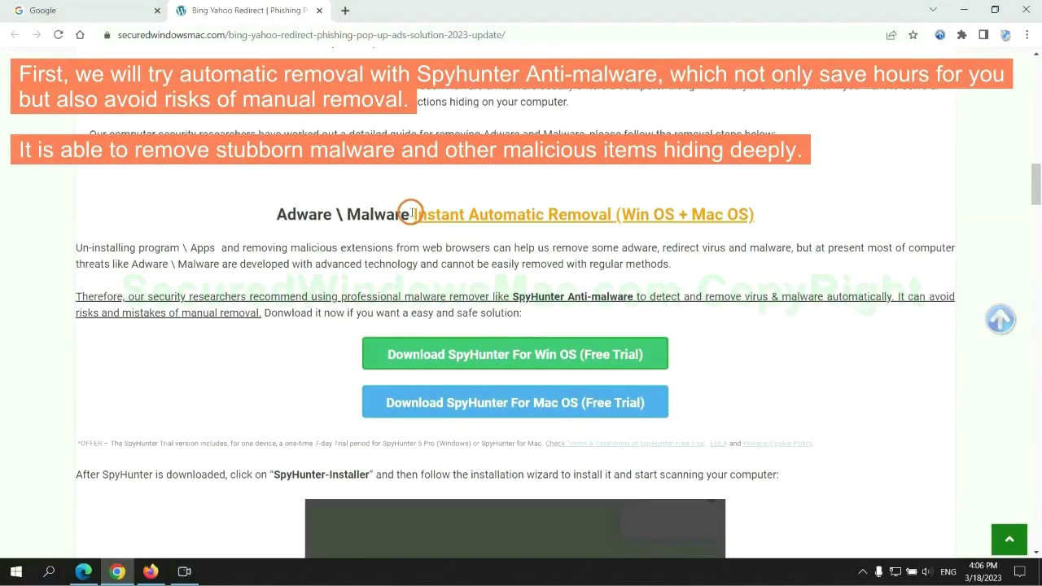
pyautogui.moveTo(411, 213); pyautogui.dragTo(613, 214)
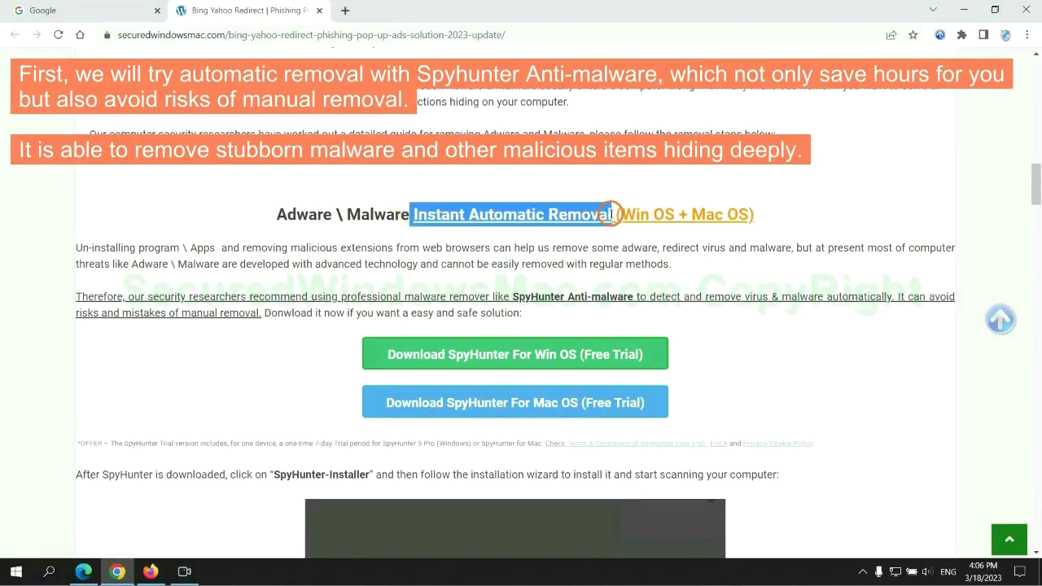
pyautogui.click(521, 183)
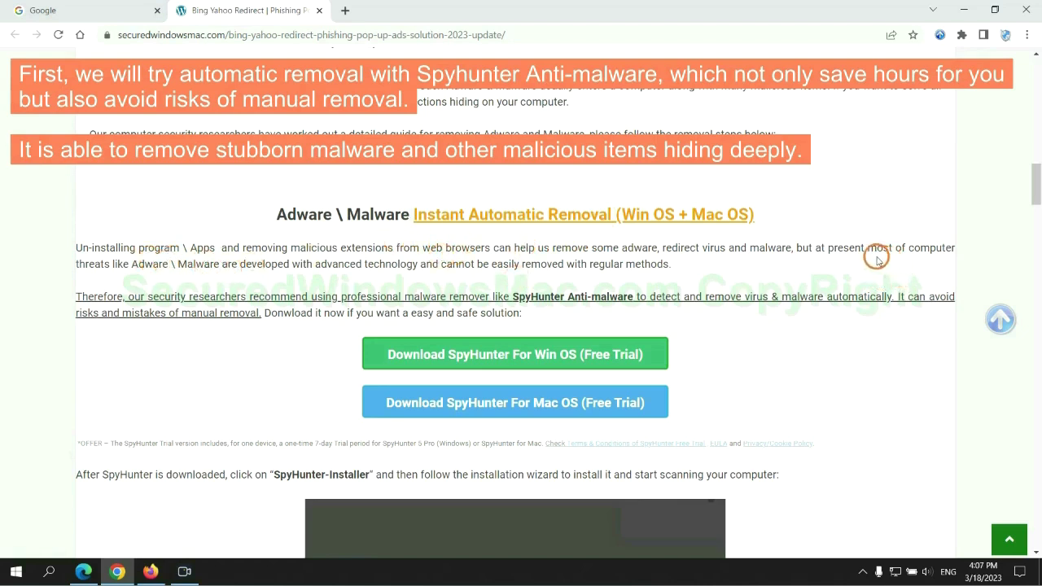
# - Download the SpyHunter free trial for Windows from the guide and keep the flagged installer file
pyautogui.scroll(-1, 516, 295)
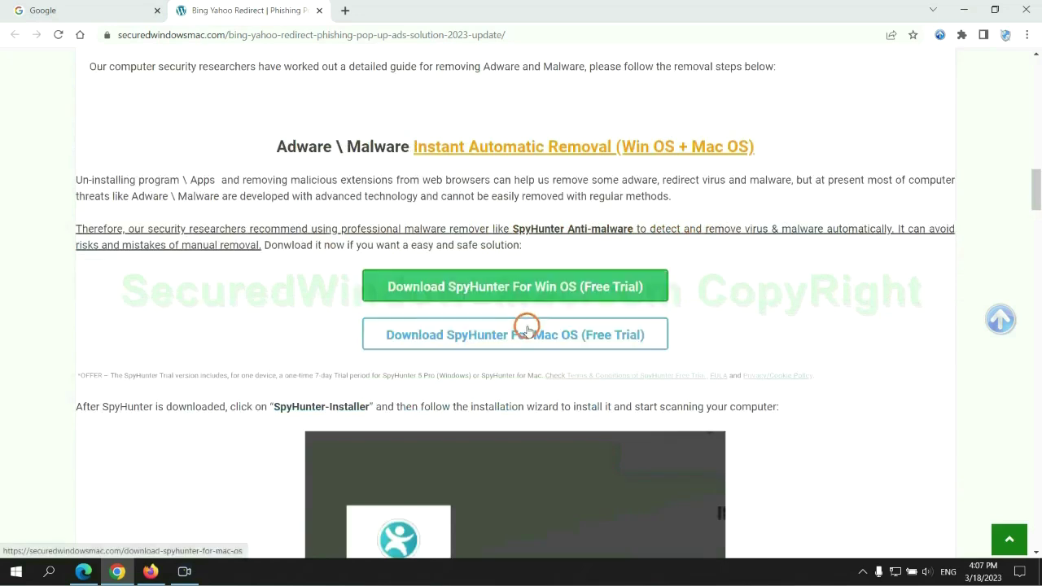
pyautogui.scroll(-2, 527, 328)
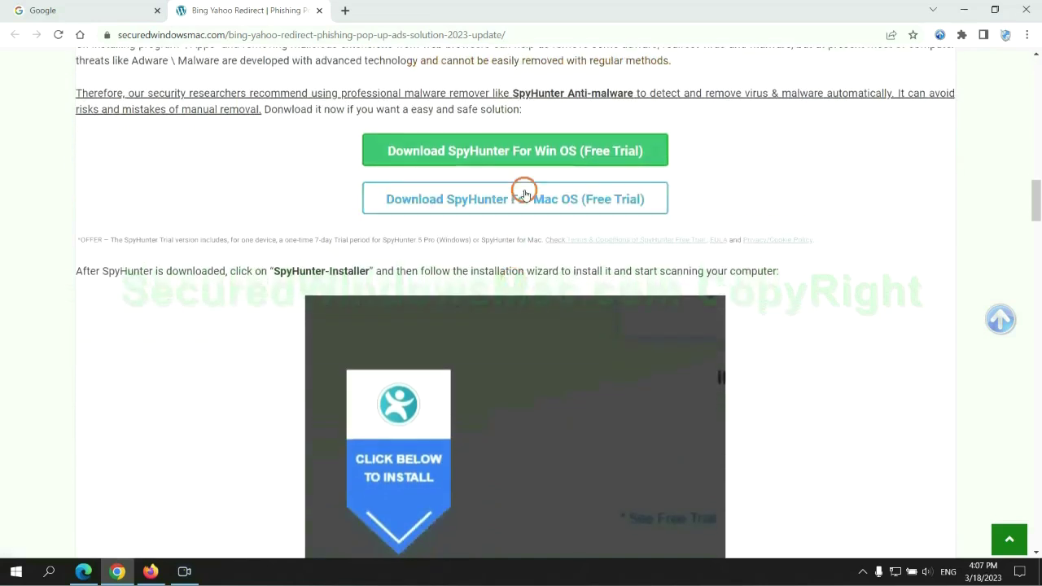
pyautogui.click(527, 153)
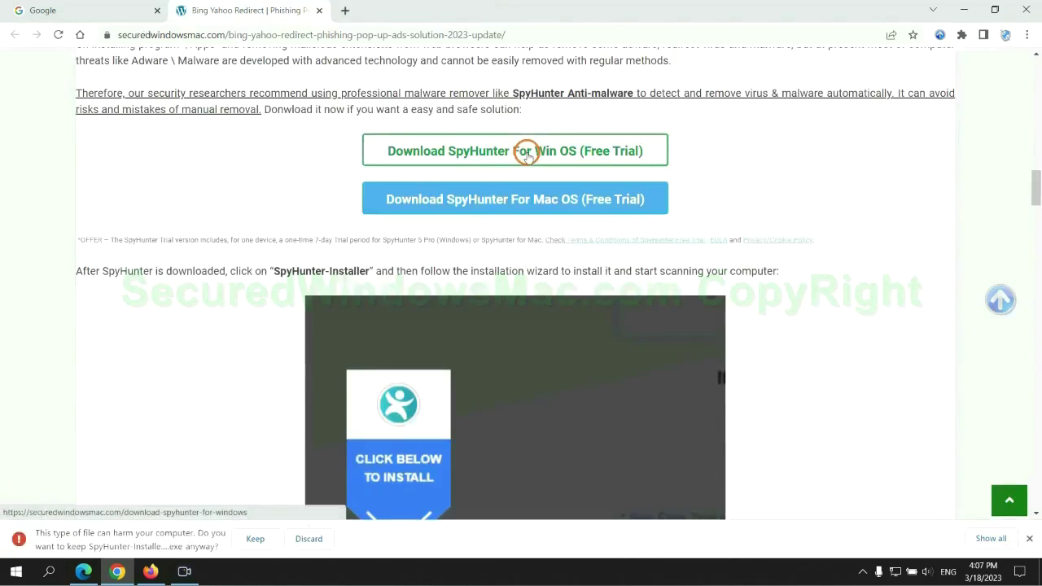
pyautogui.click(252, 539)
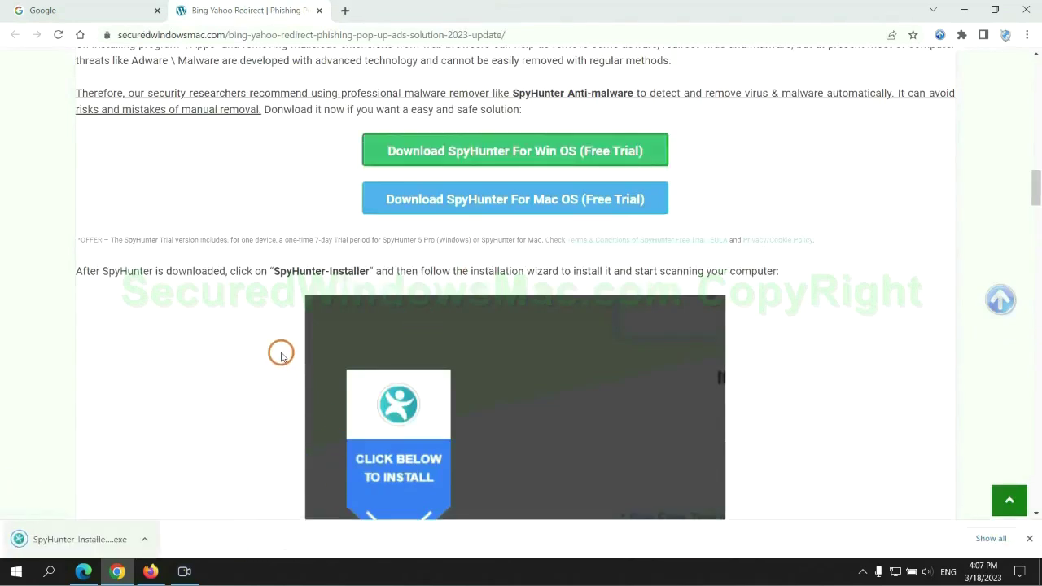
# - Run the downloaded SpyHunter installer and accept the EULA and Privacy Policy
pyautogui.click(100, 539)
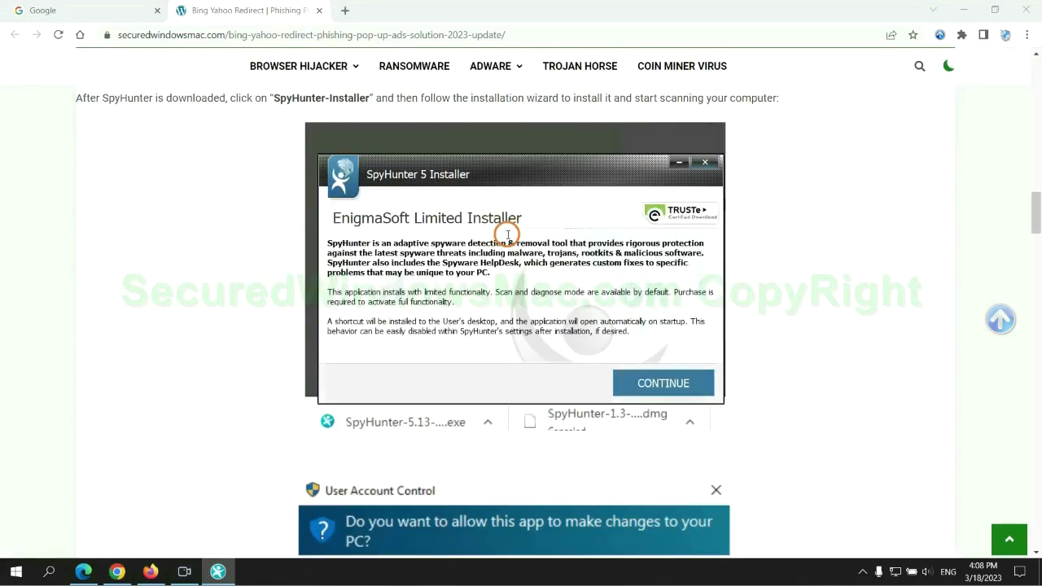
pyautogui.click(686, 383)
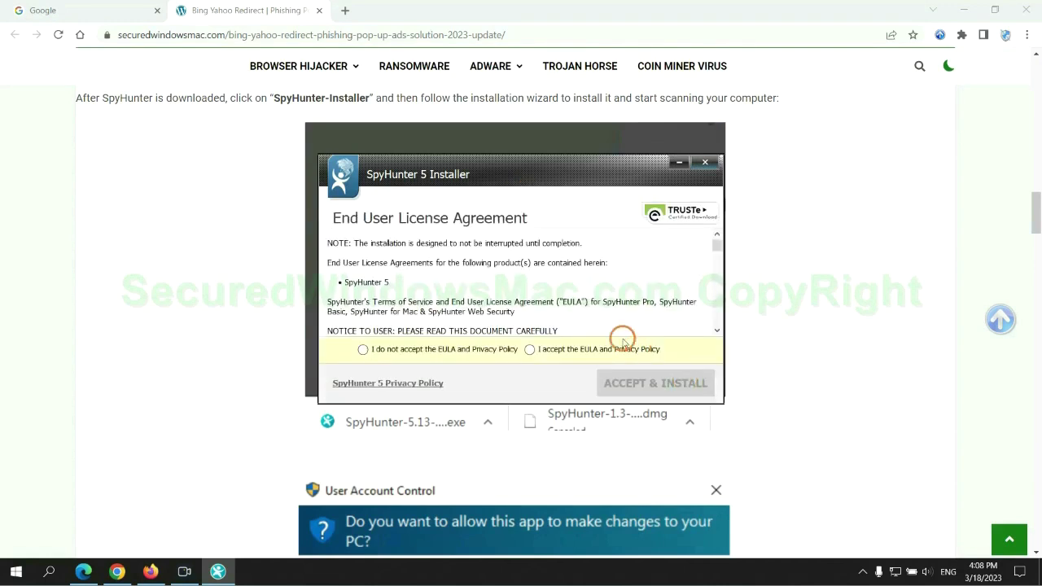
pyautogui.click(529, 349)
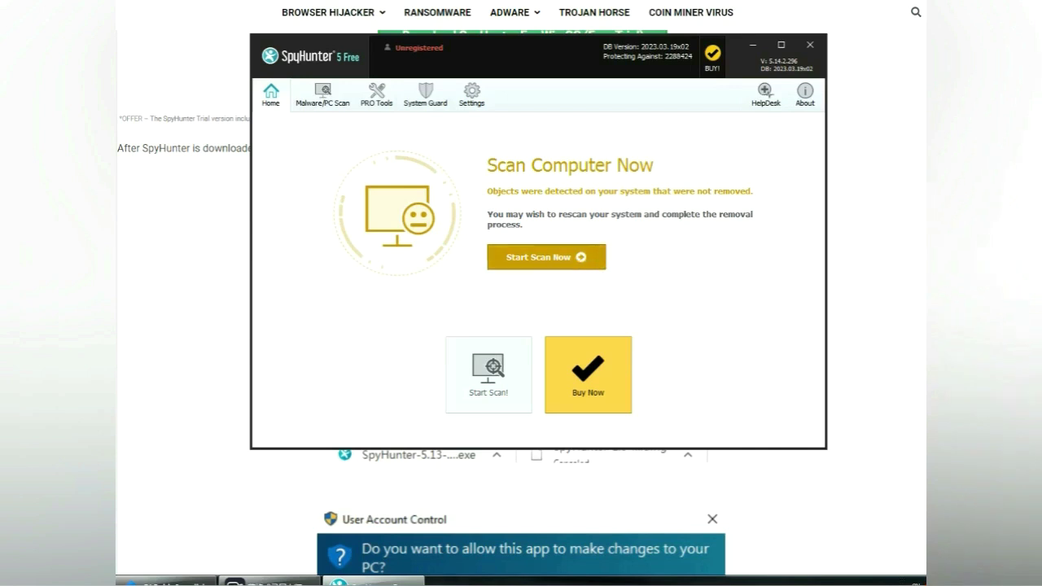
# - Scan the computer with SpyHunter, then choose the 7-day free trial to remove the detected malware
pyautogui.click(546, 257)
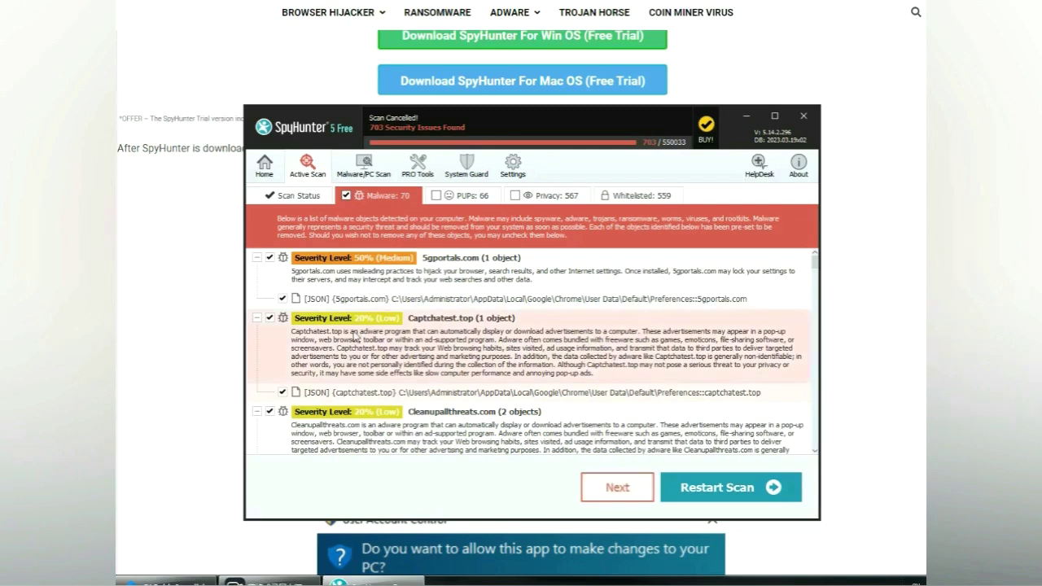
pyautogui.click(617, 488)
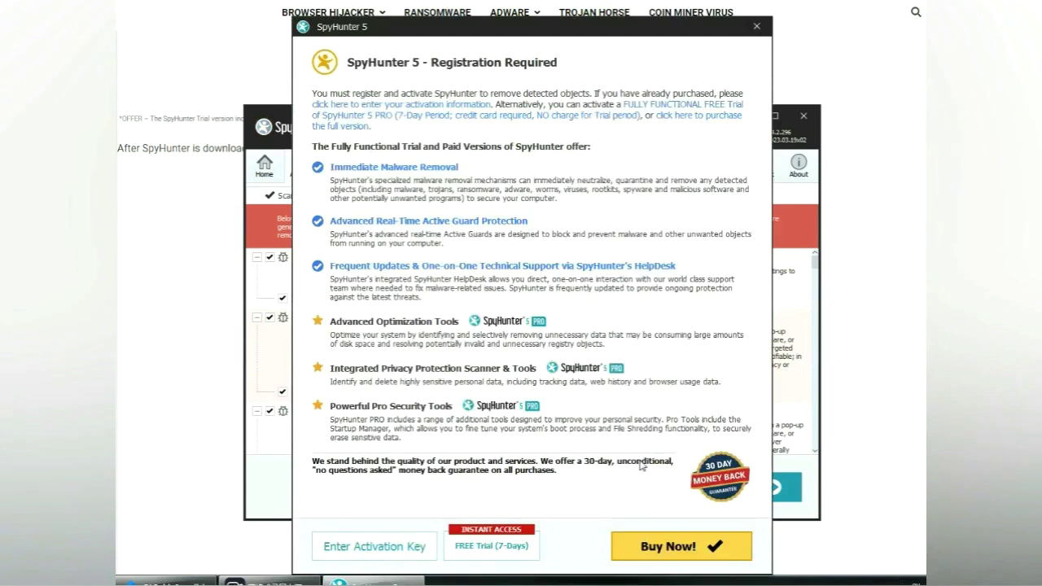
pyautogui.click(491, 546)
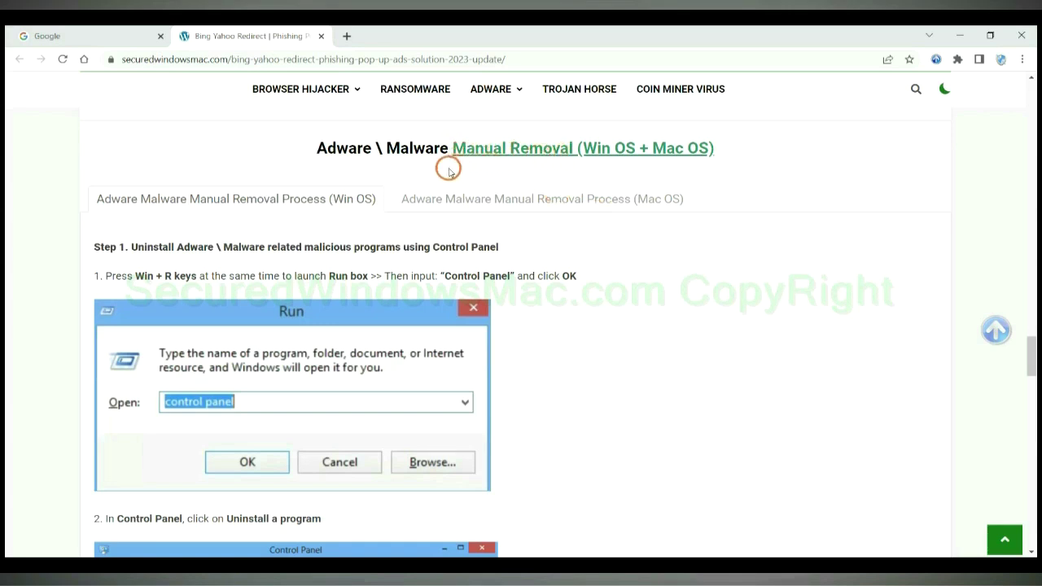
# - Review the guide's Manual Removal section for Windows and Mac, including Step 1 on uninstalling malicious programs
pyautogui.moveTo(583, 152); pyautogui.dragTo(635, 150)
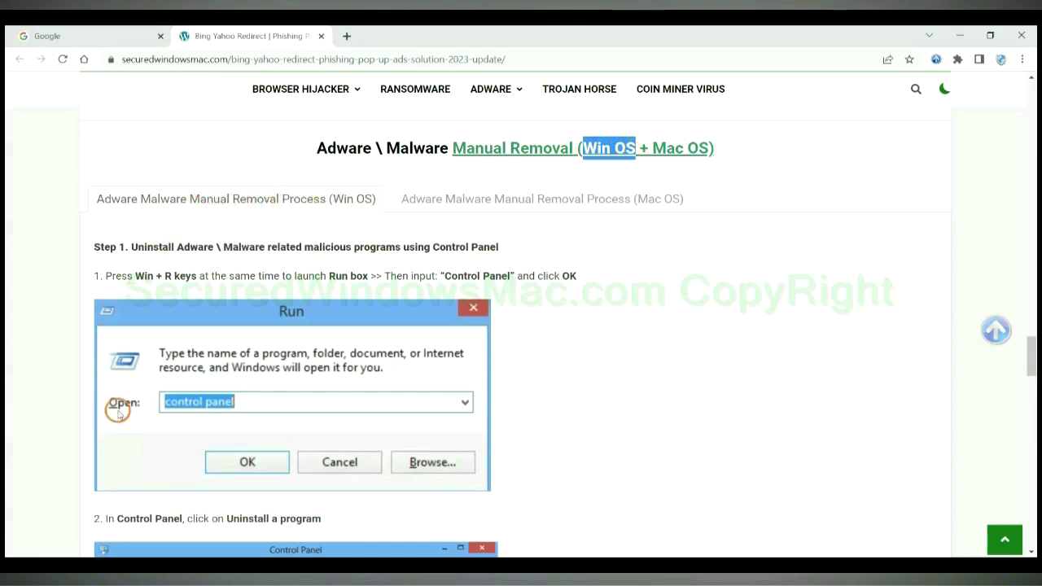
pyautogui.moveTo(652, 145); pyautogui.dragTo(702, 147)
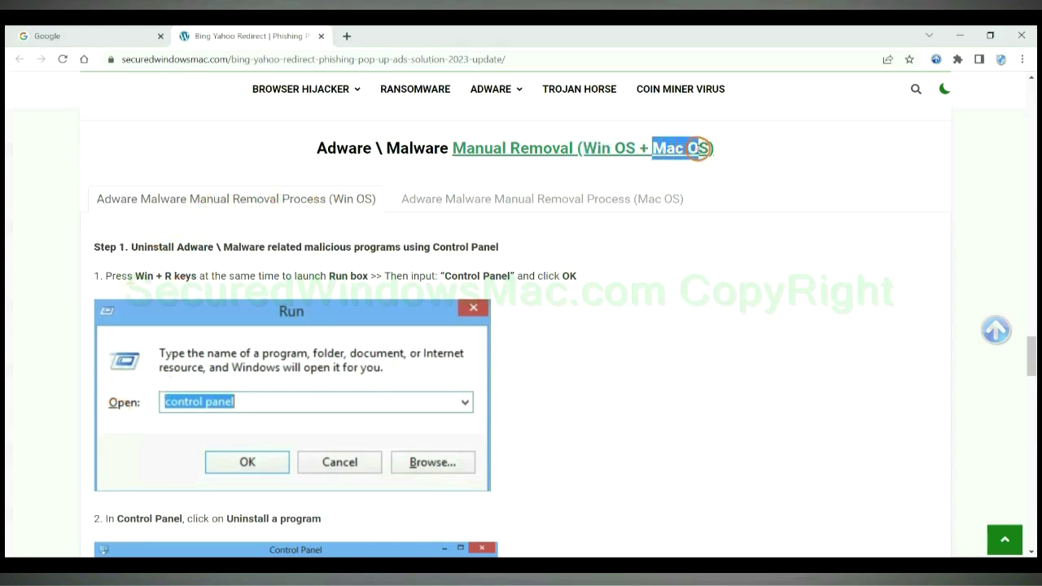
pyautogui.click(535, 199)
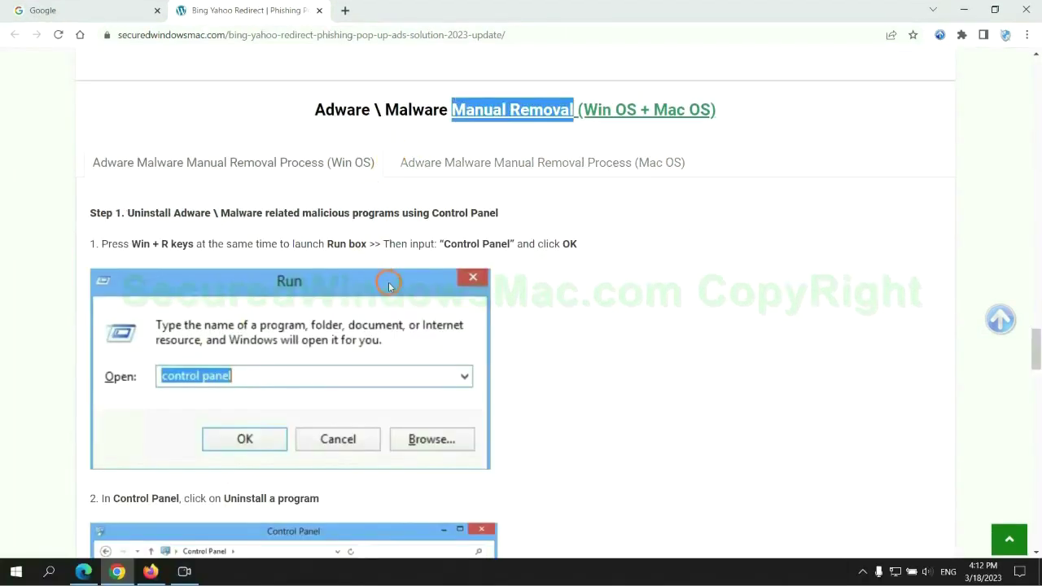
pyautogui.scroll(1, 386, 282)
pyautogui.scroll(1, 389, 286)
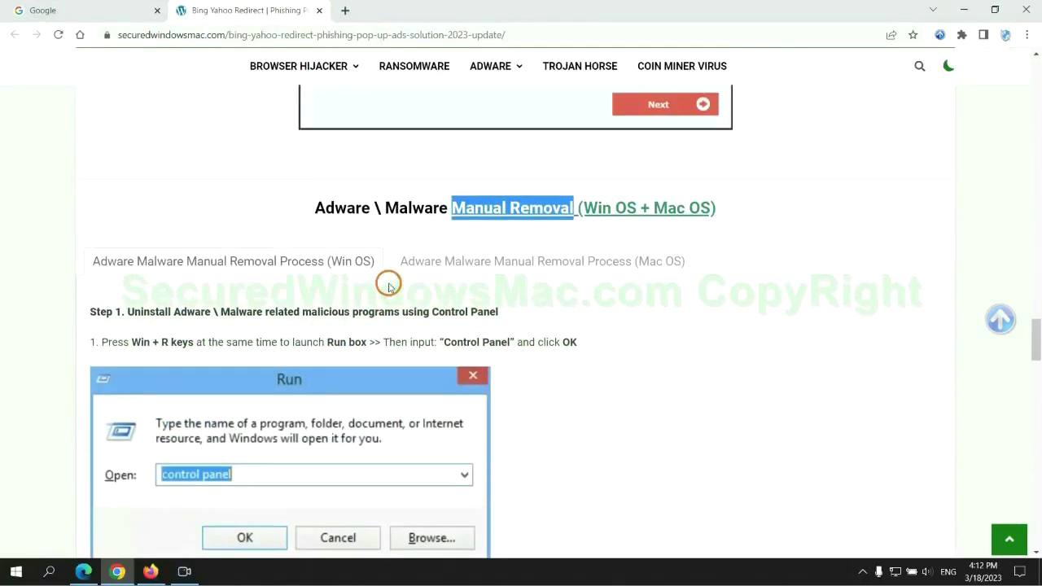
pyautogui.scroll(-2, 317, 260)
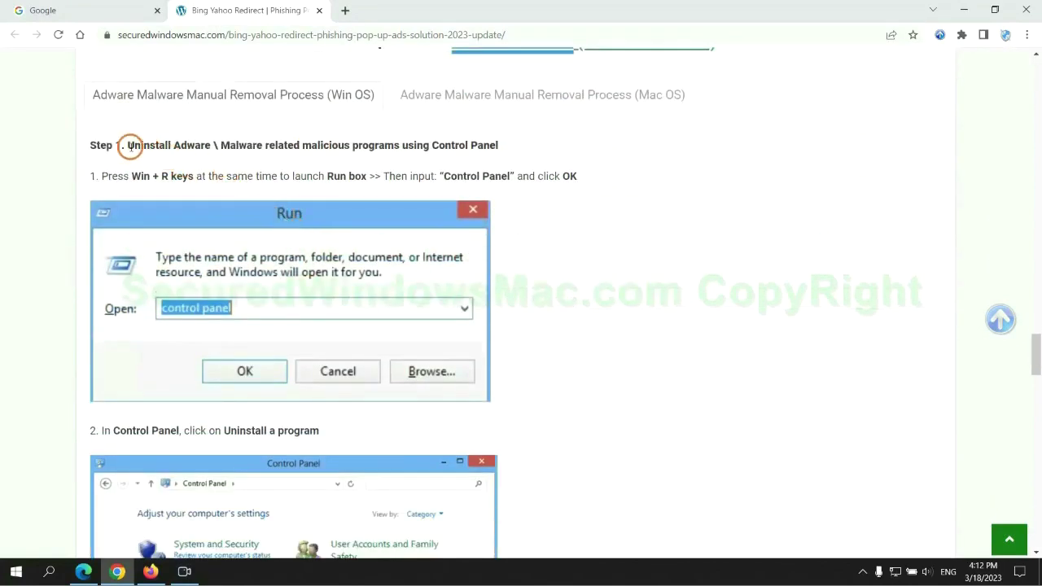
pyautogui.moveTo(128, 145); pyautogui.dragTo(397, 147)
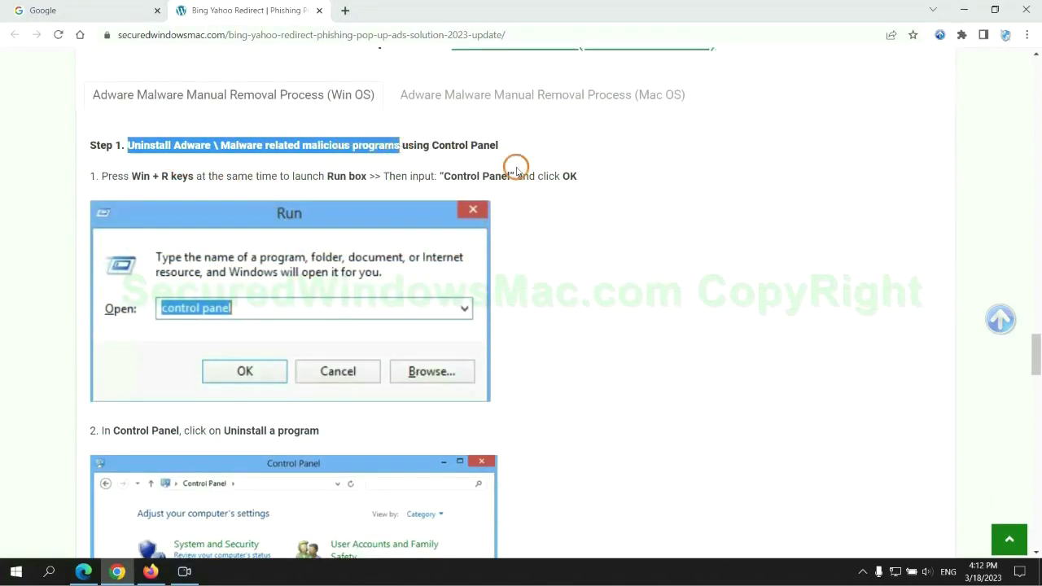
pyautogui.click(693, 212)
# - Launch Control Panel from the Run dialog with the command "control panel"
pyautogui.scroll(-2, 647, 211)
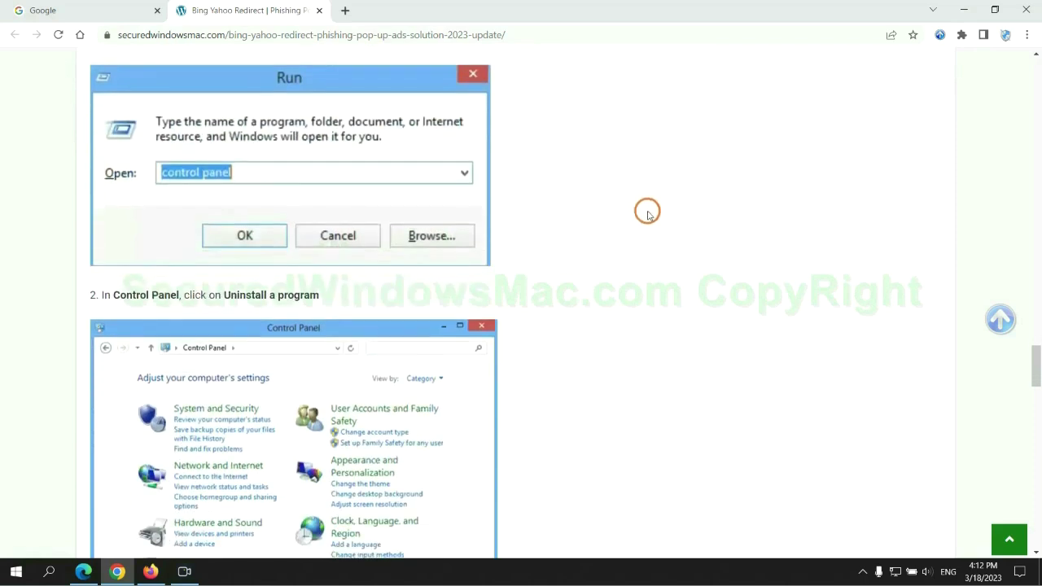
pyautogui.press('super+r')
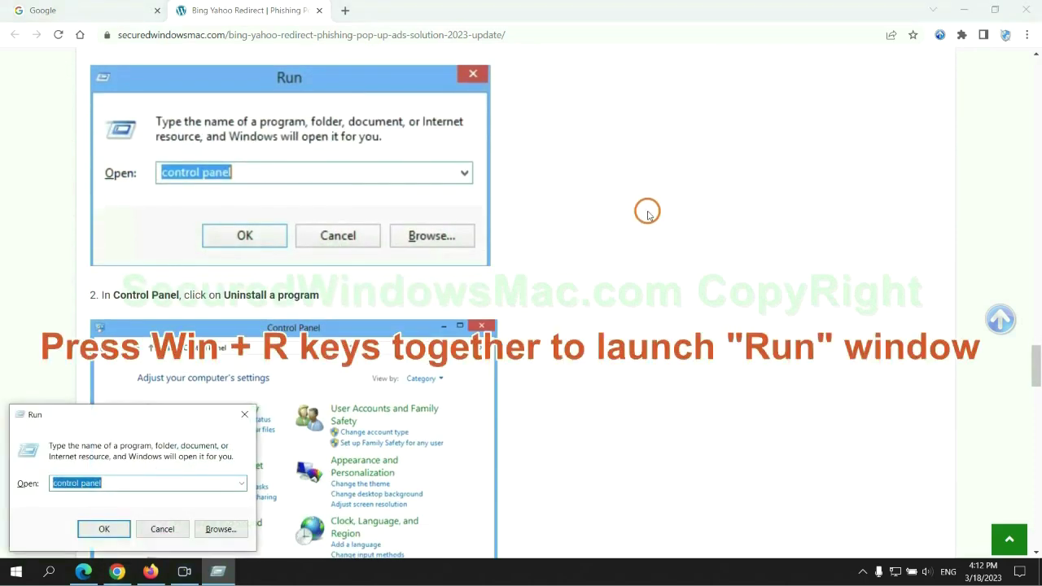
pyautogui.write('control')
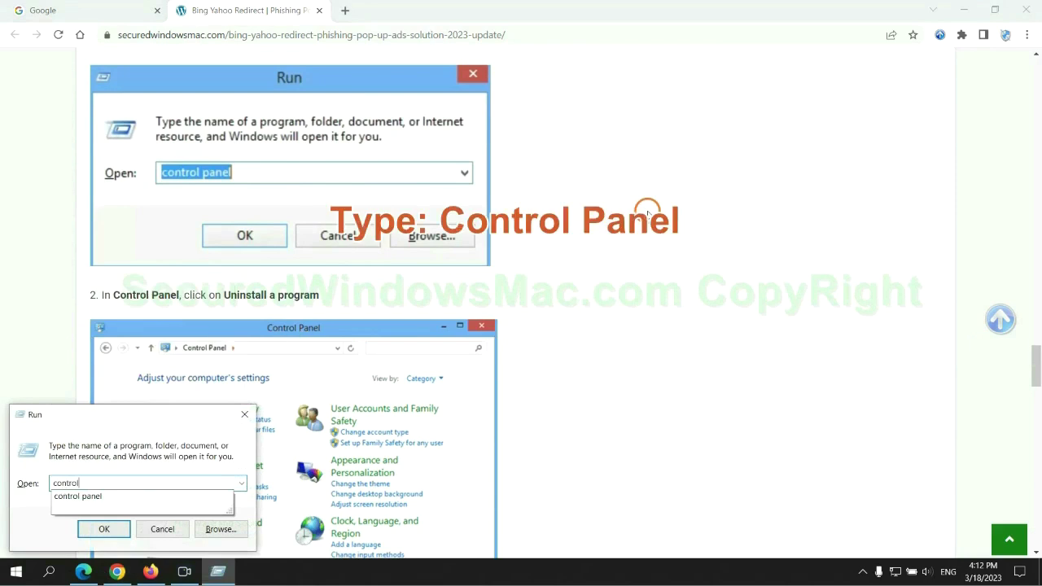
pyautogui.write(' panel')
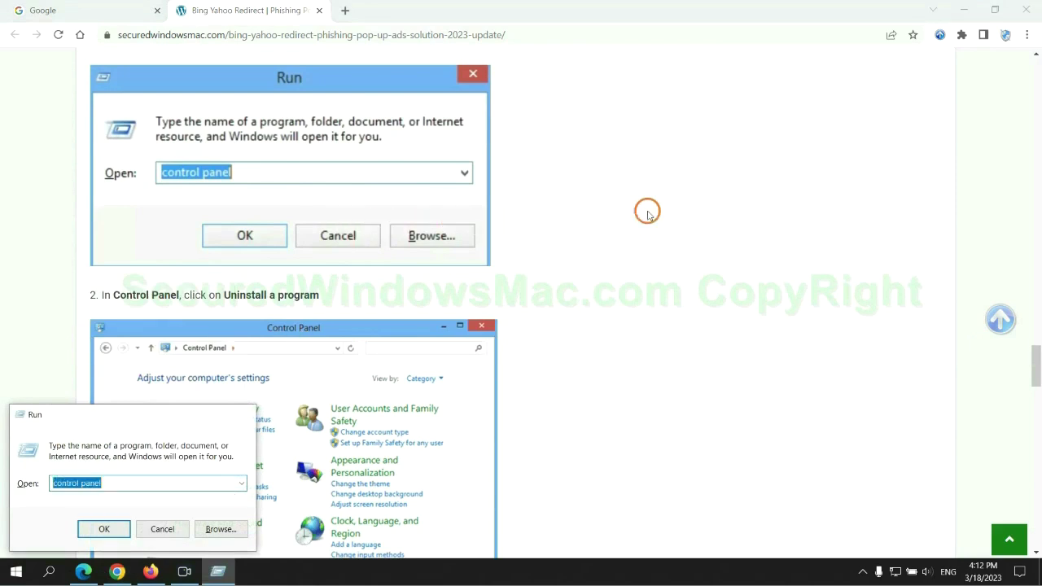
pyautogui.press('Return')
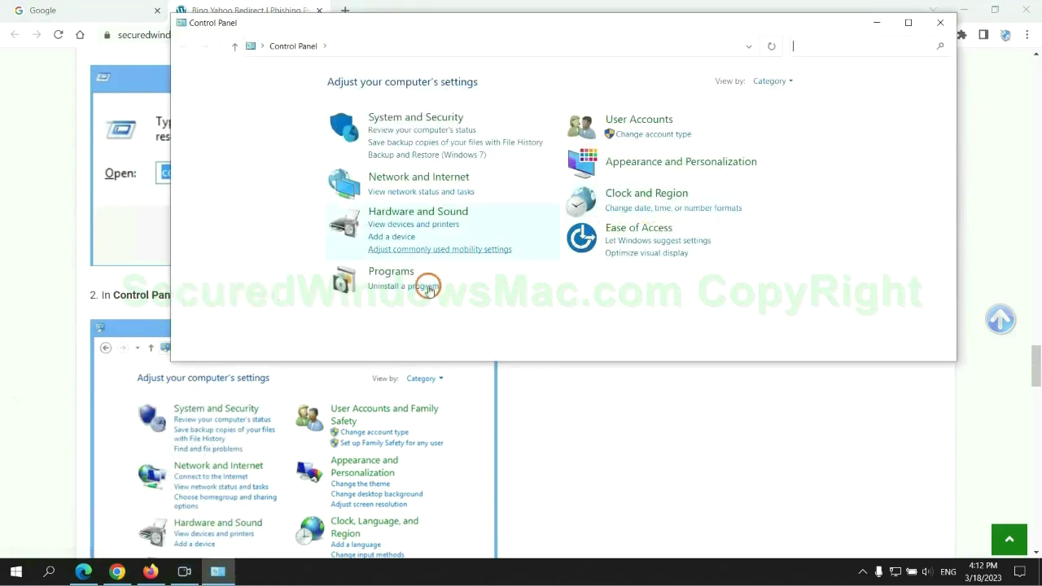
# - Open the list of installed programs, bring up the uninstall option for Lantern, and close the window
pyautogui.click(414, 285)
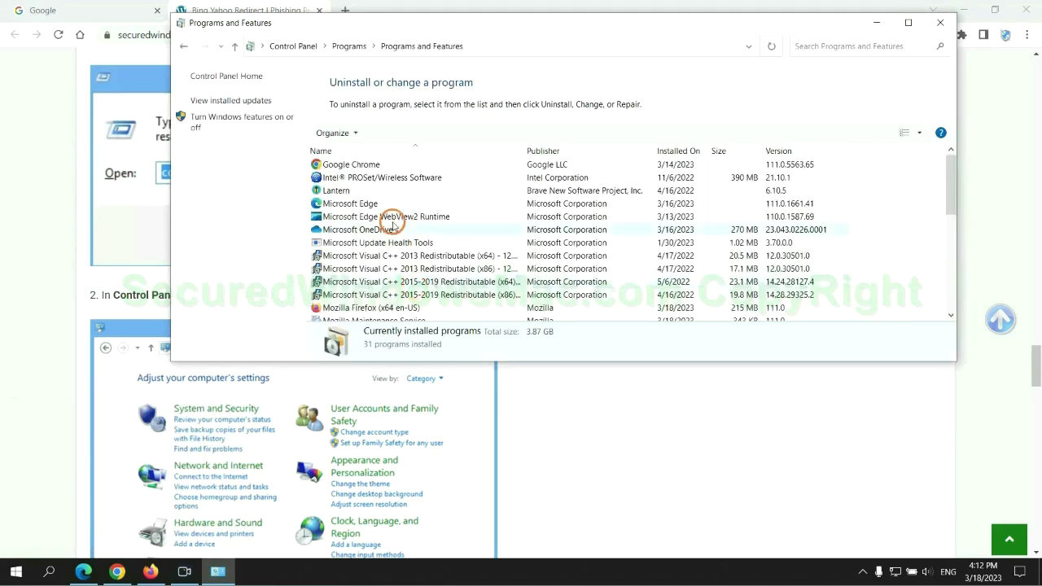
pyautogui.rightClick(346, 192)
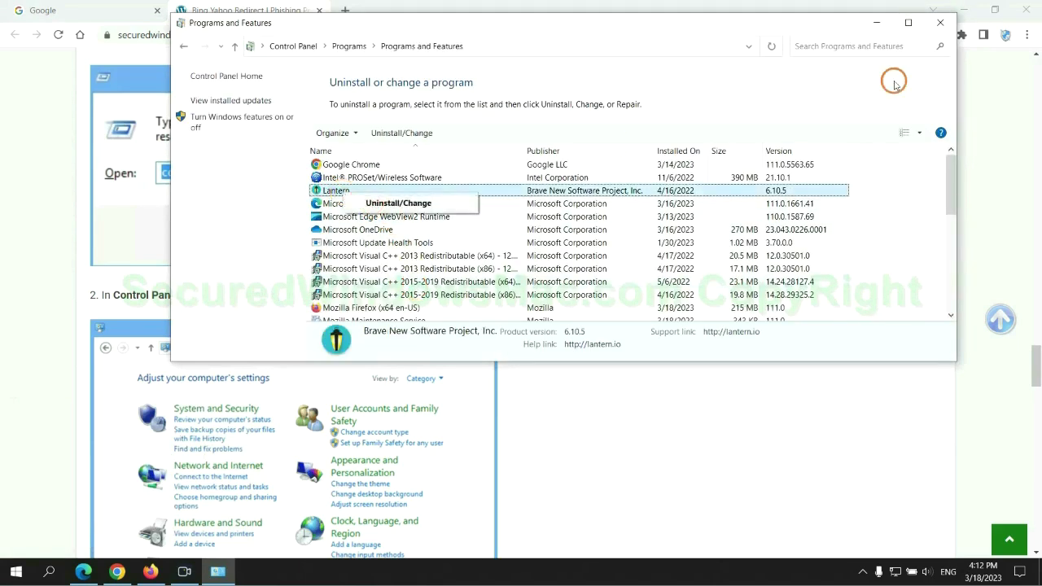
pyautogui.click(939, 22)
# - Follow Step 2 of the guide by switching to Microsoft Edge and removing its McAfee WebAdvisor extension
pyautogui.scroll(-5, 306, 349)
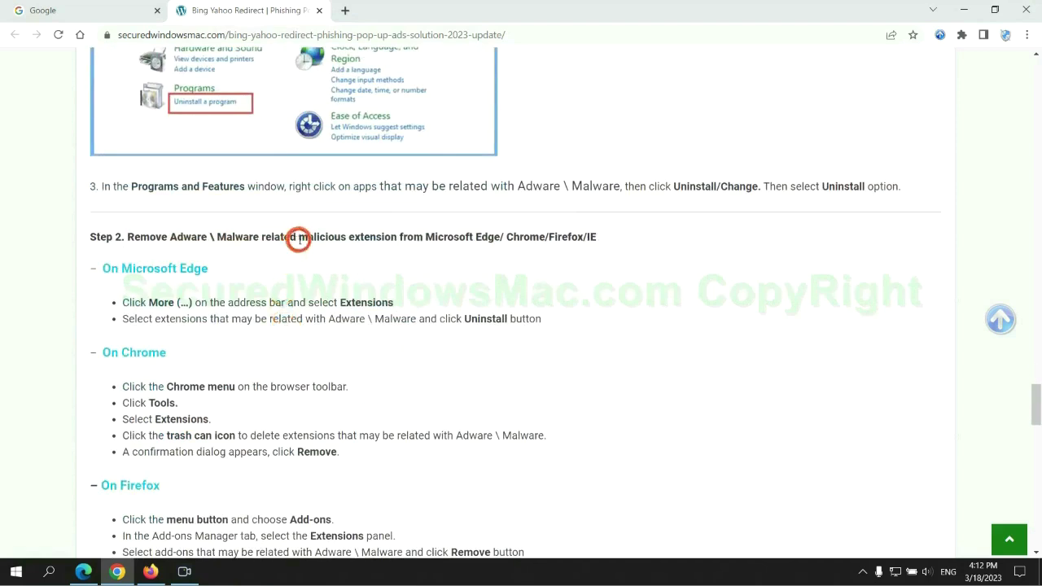
pyautogui.moveTo(298, 237); pyautogui.dragTo(402, 235)
pyautogui.click(418, 261)
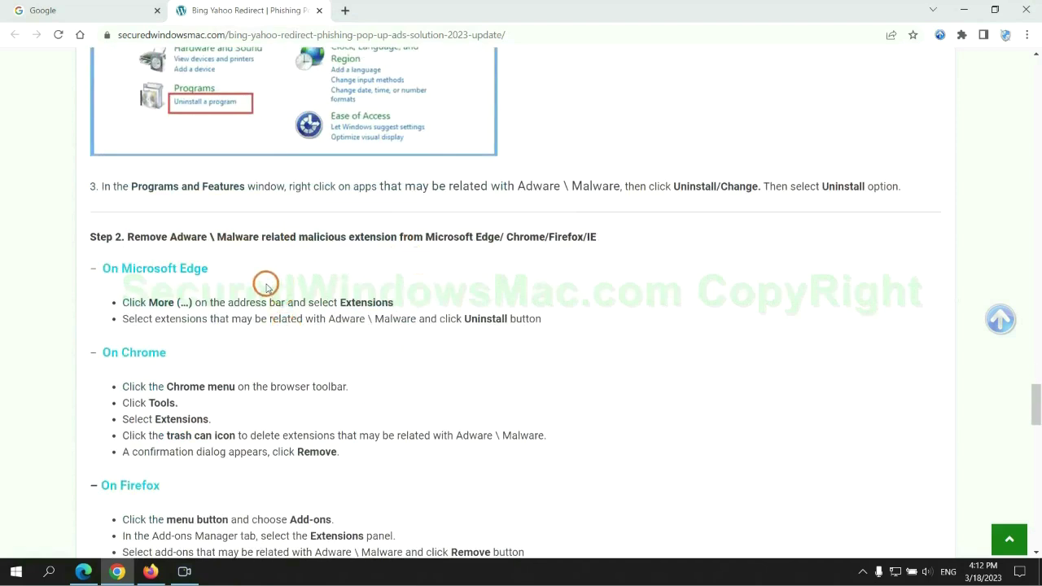
pyautogui.click(86, 568)
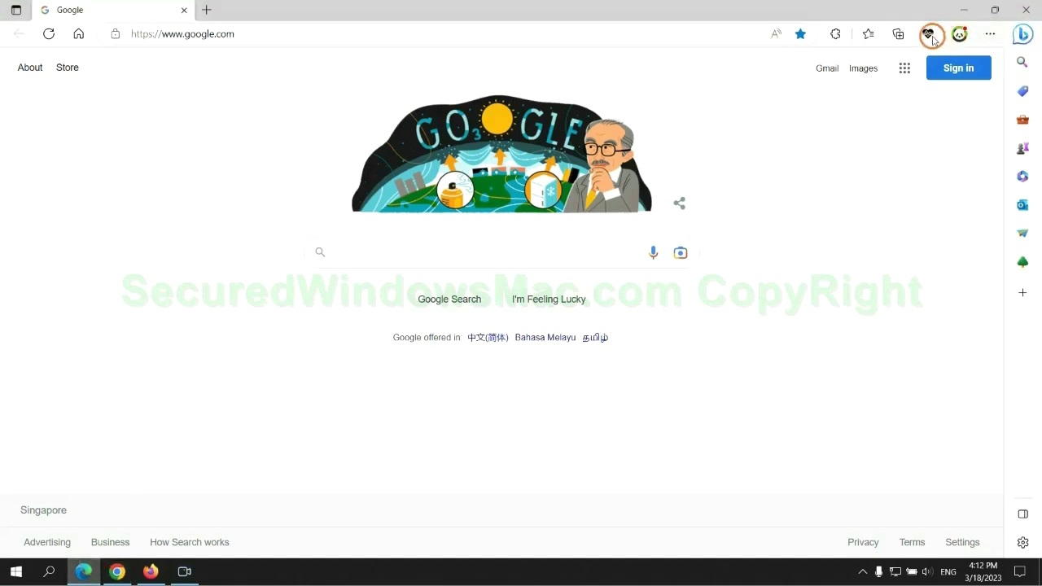
pyautogui.click(864, 37)
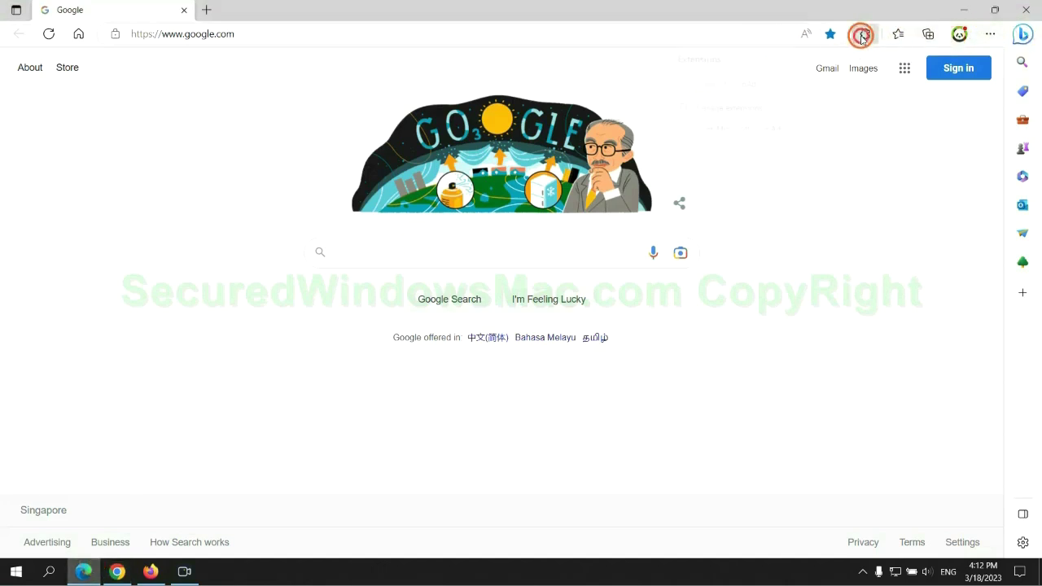
pyautogui.click(723, 110)
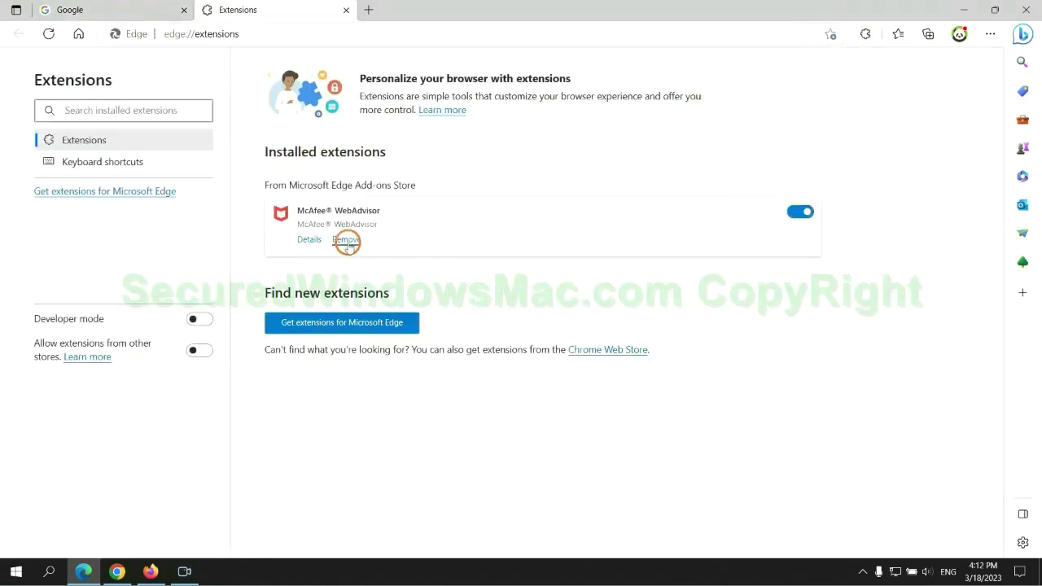
pyautogui.click(347, 242)
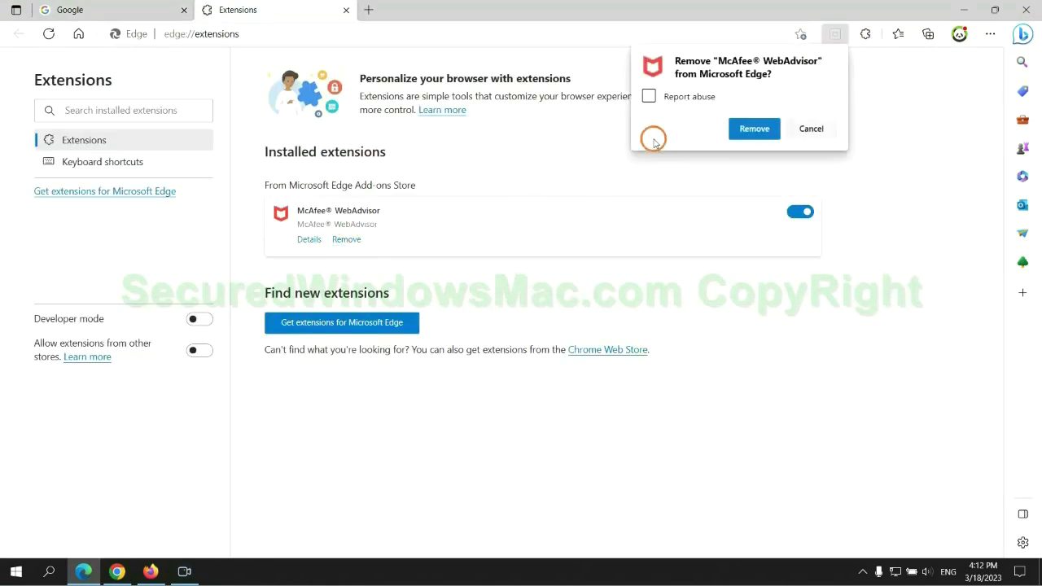
pyautogui.click(748, 129)
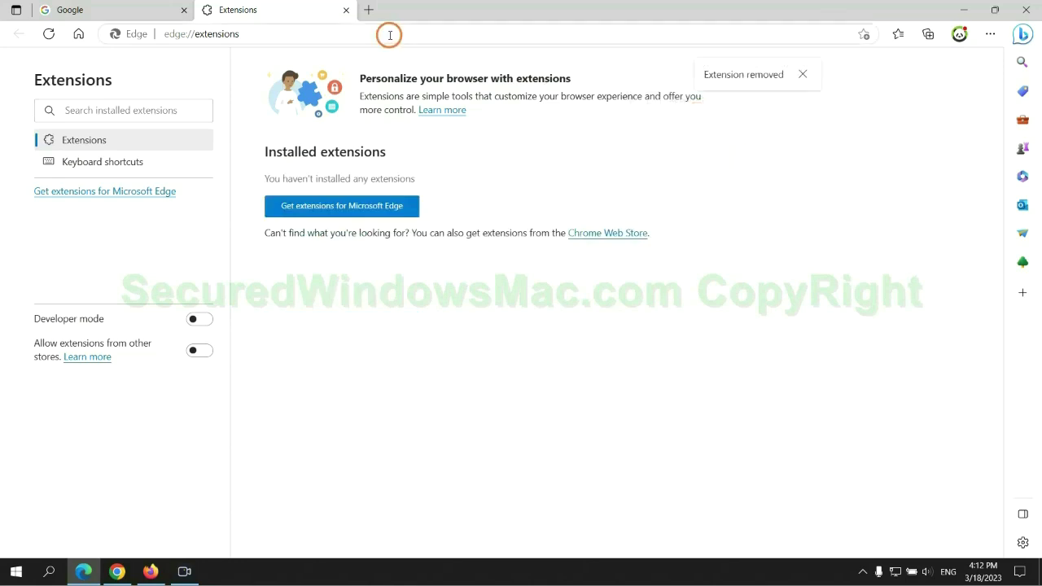
# - Close Edge's Extensions page, switch to Chrome and remove its Ecosia extension, dismissing the uninstall feedback page
pyautogui.click(346, 9)
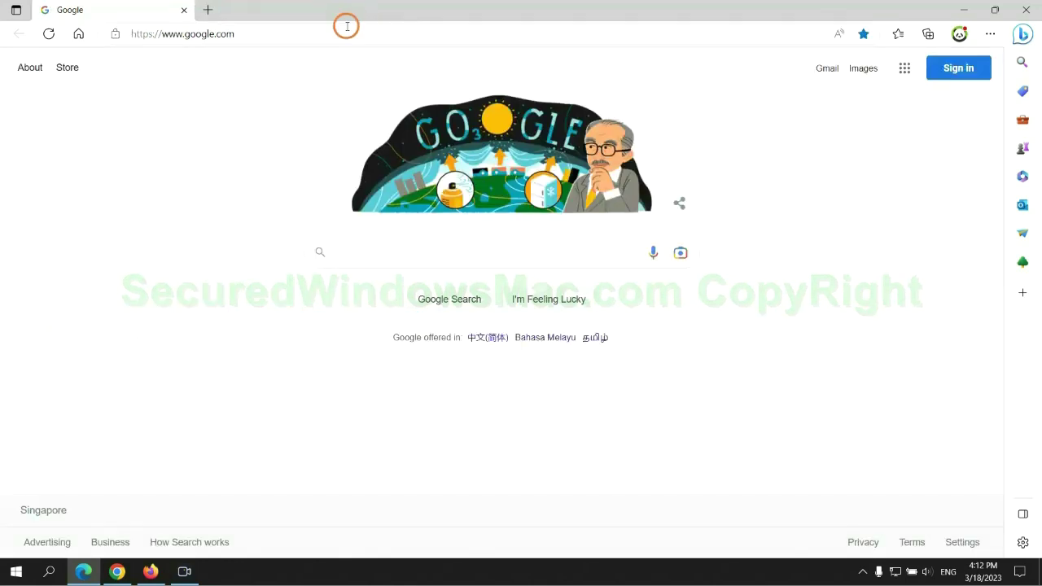
pyautogui.click(122, 572)
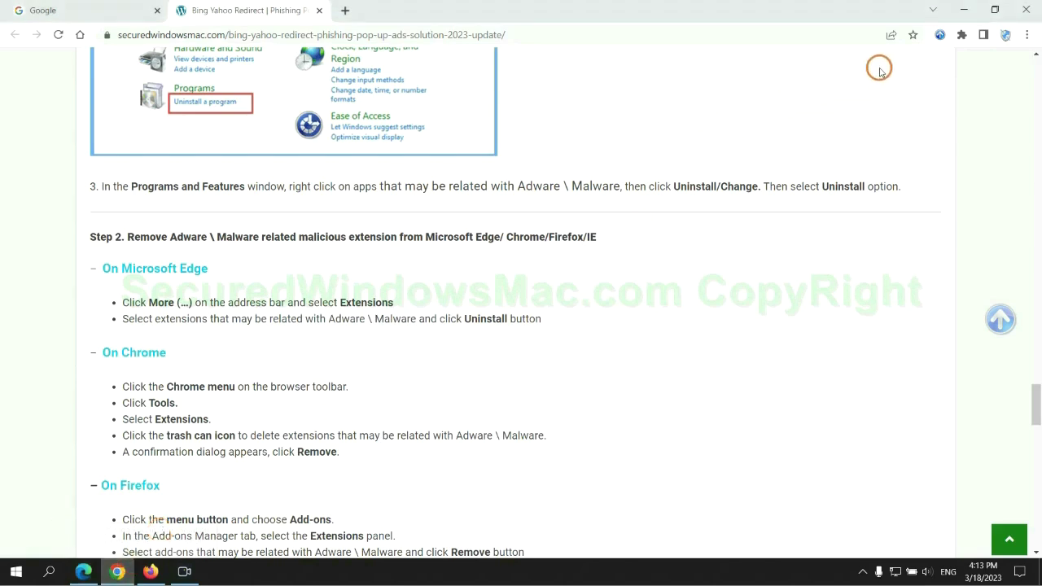
pyautogui.click(961, 35)
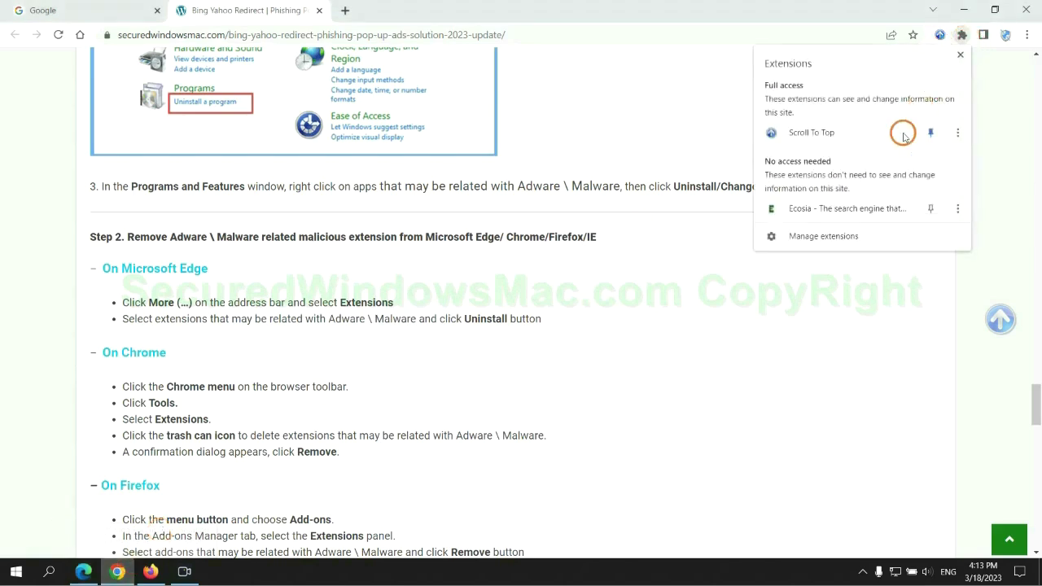
pyautogui.click(844, 239)
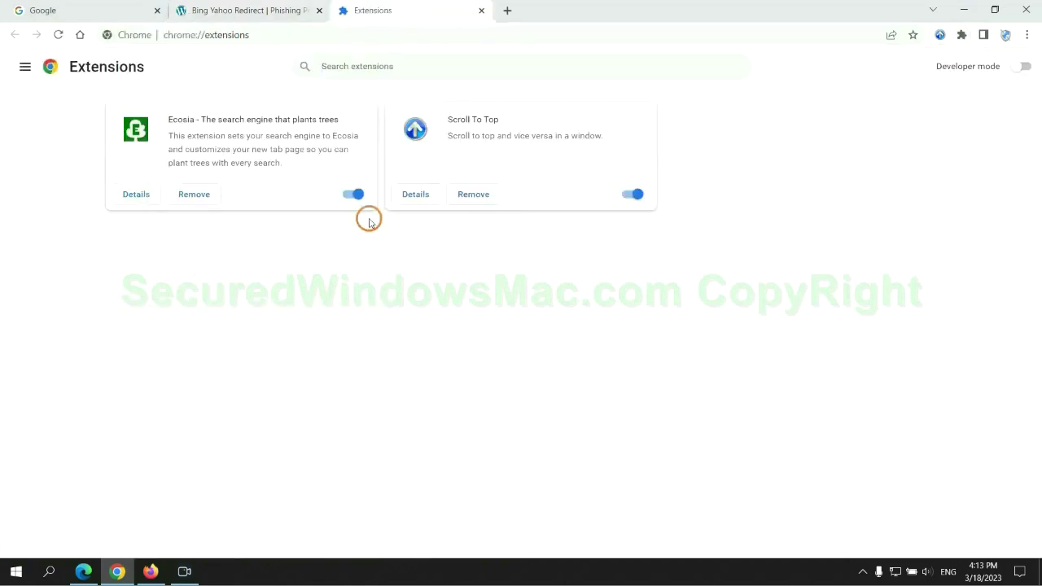
pyautogui.click(196, 194)
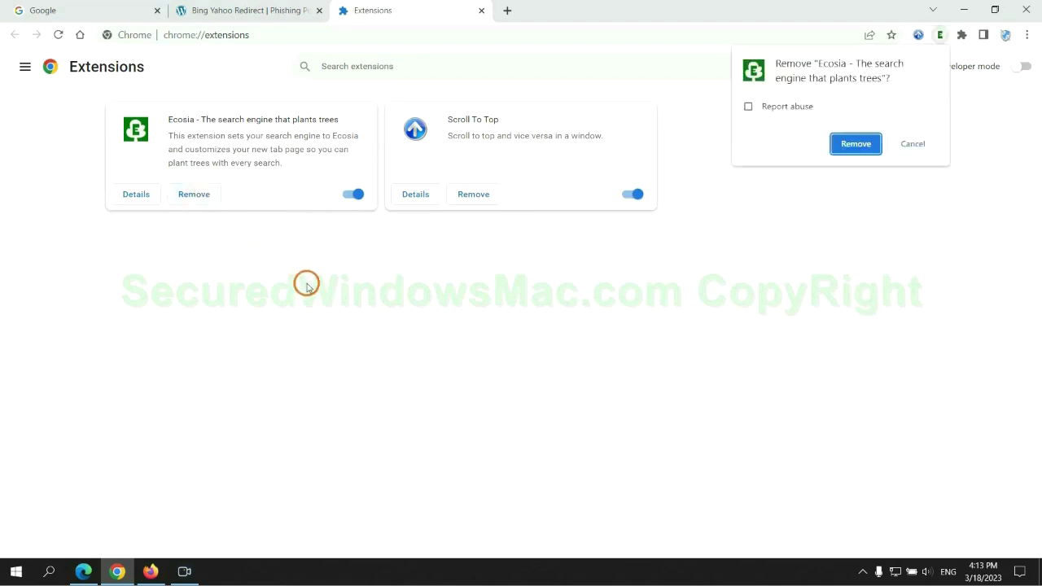
pyautogui.click(863, 145)
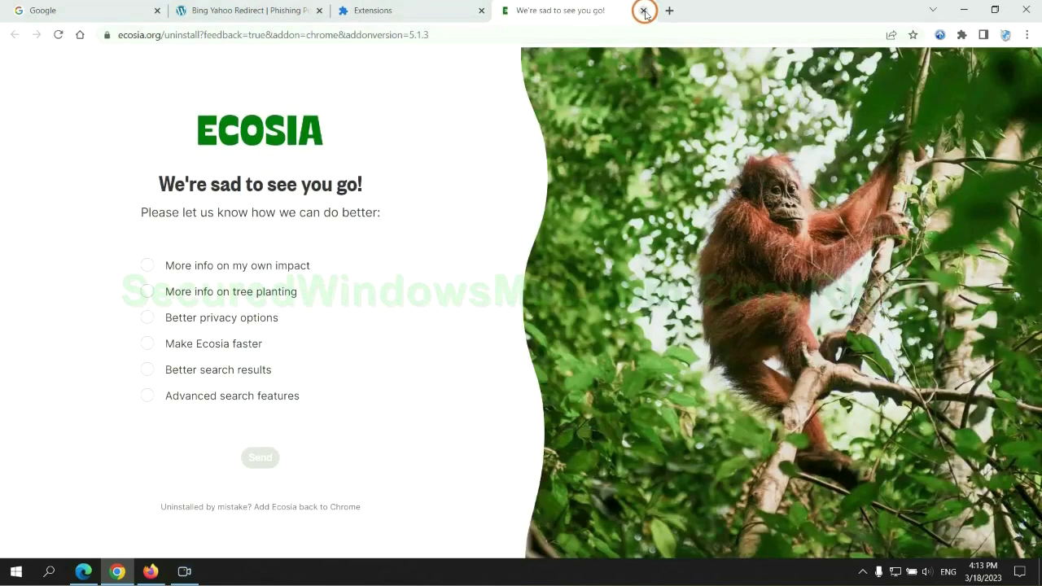
pyautogui.click(643, 10)
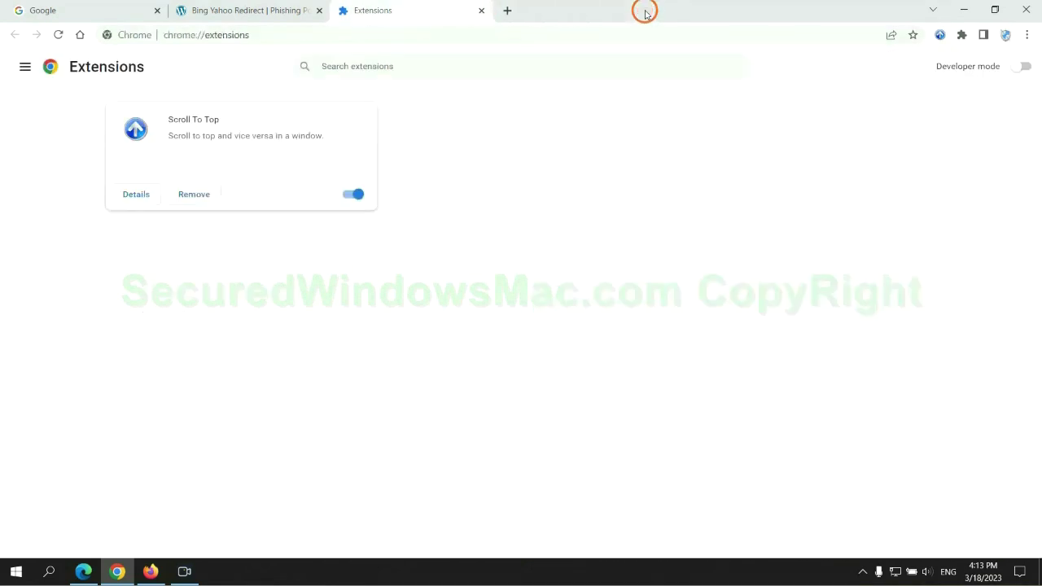
# - Switch to Firefox and remove the Enhancer for YouTube extension from the Add-ons Manager
pyautogui.click(151, 571)
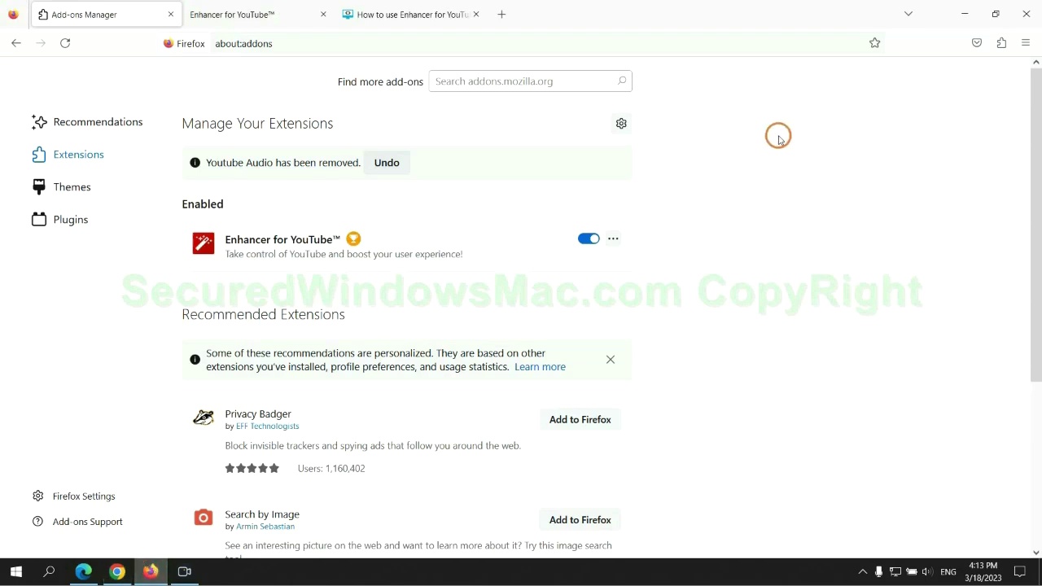
pyautogui.click(1001, 45)
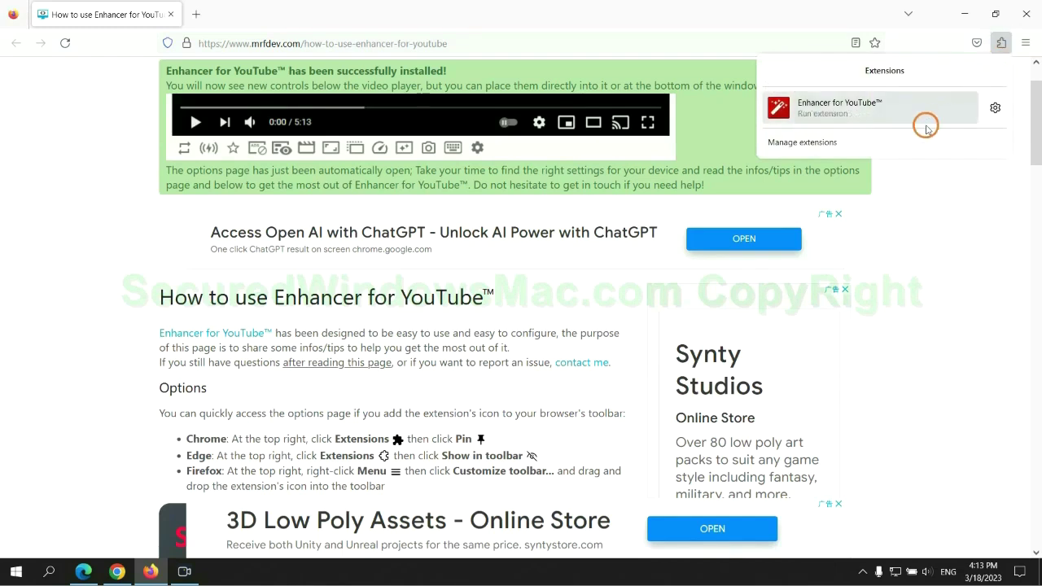
pyautogui.click(898, 138)
pyautogui.click(613, 197)
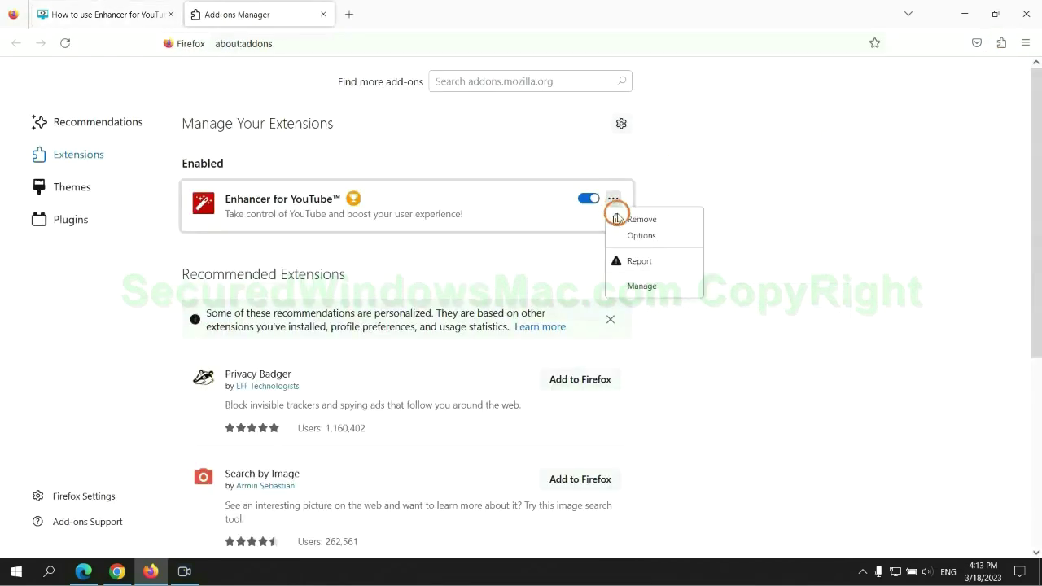
pyautogui.click(637, 220)
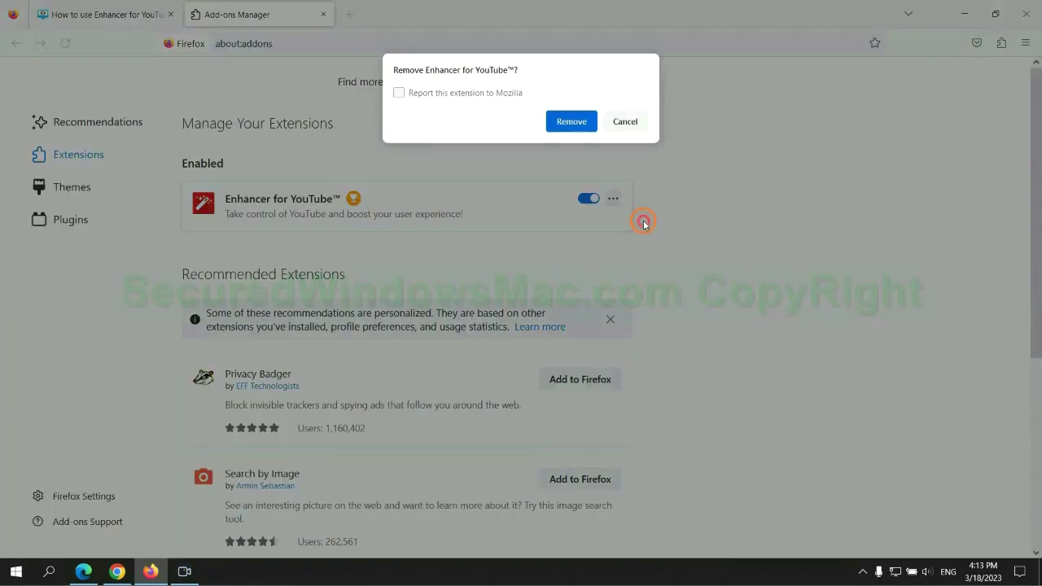
pyautogui.click(571, 121)
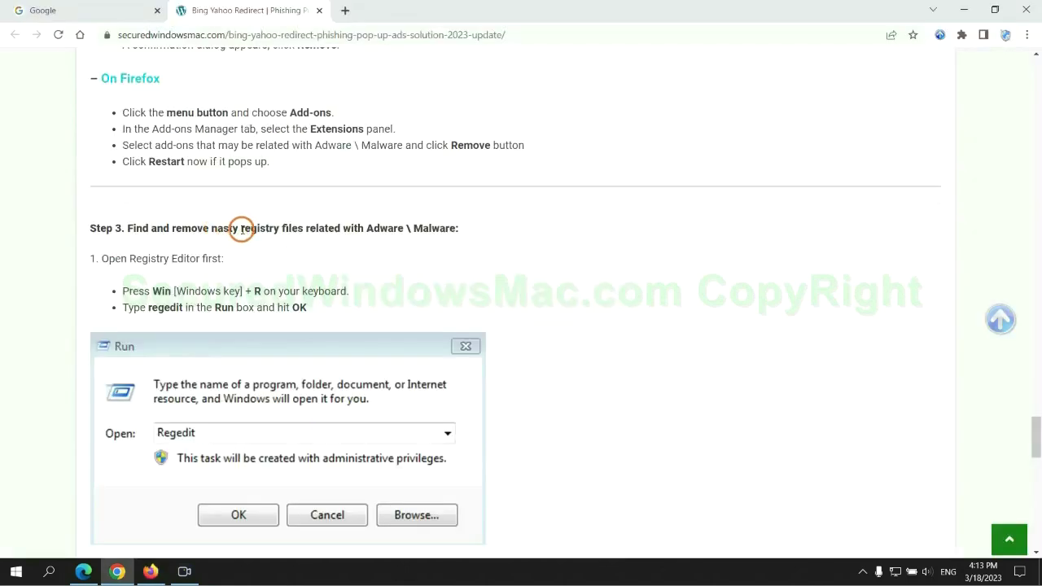
# - Follow Step 3 of the guide by launching Registry Editor from the Run dialog with the command "regedit"
pyautogui.moveTo(240, 228); pyautogui.dragTo(303, 258)
pyautogui.click(304, 259)
pyautogui.scroll(-2, 303, 258)
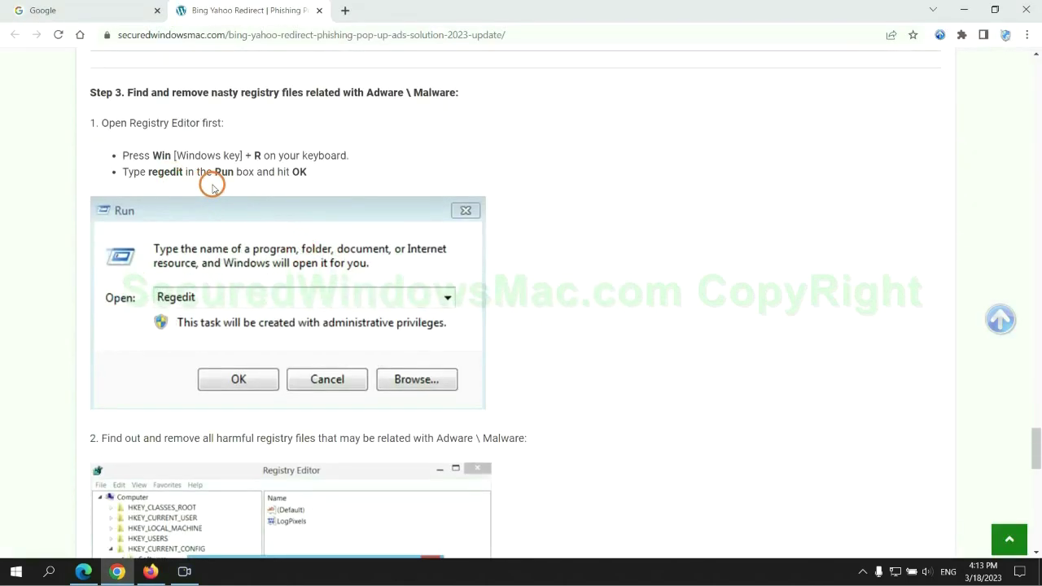
pyautogui.press('super+r')
pyautogui.write('re')
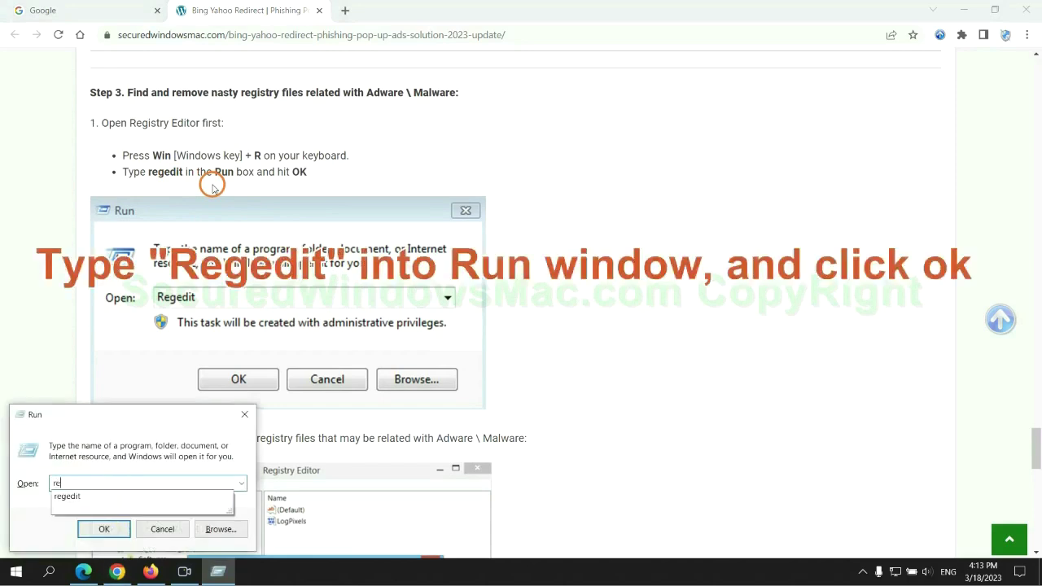
pyautogui.write('gedit')
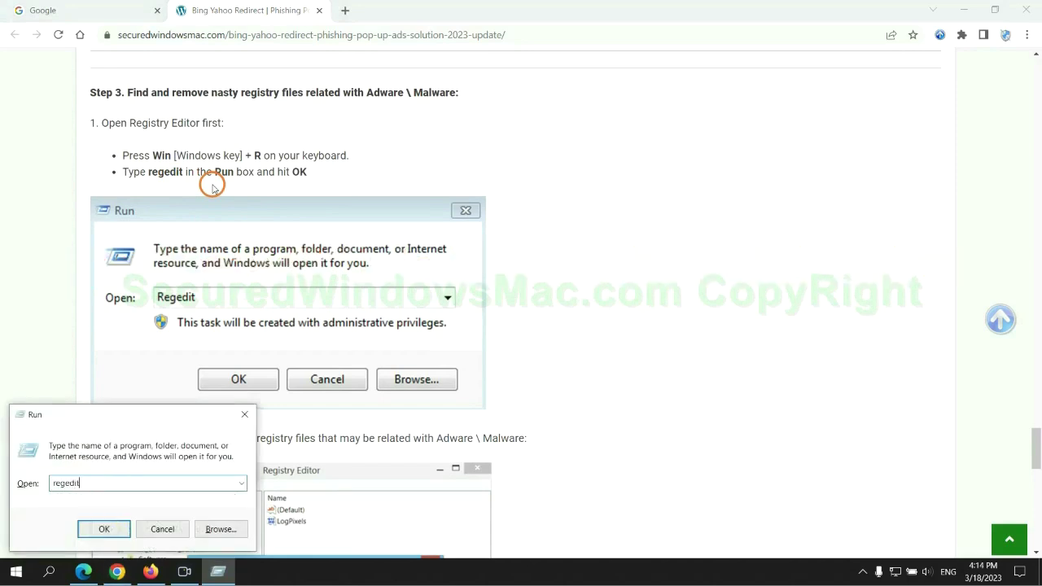
pyautogui.hotkey('ctrl', 'a')
pyautogui.press('Return')
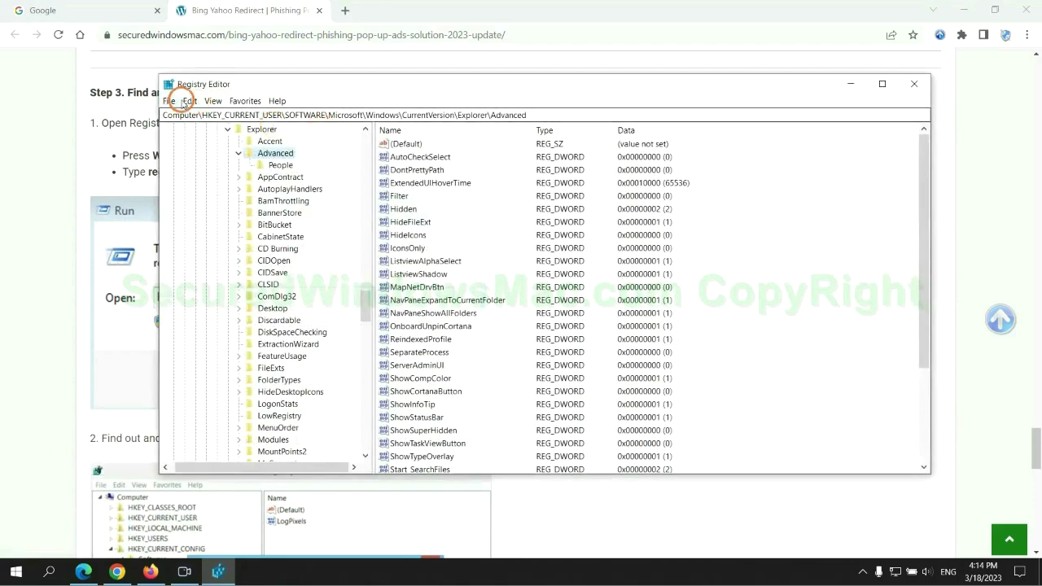
# - Search the registry for "Apps" and bring up the available actions for the StoreAppsOnTaskbar value
pyautogui.click(189, 101)
pyautogui.click(308, 196)
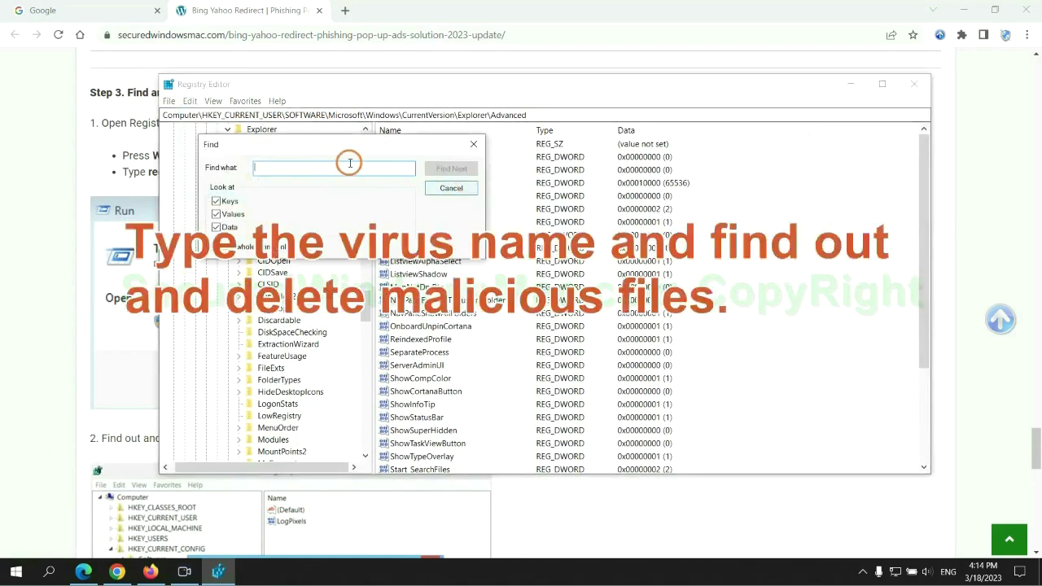
pyautogui.write('Apps')
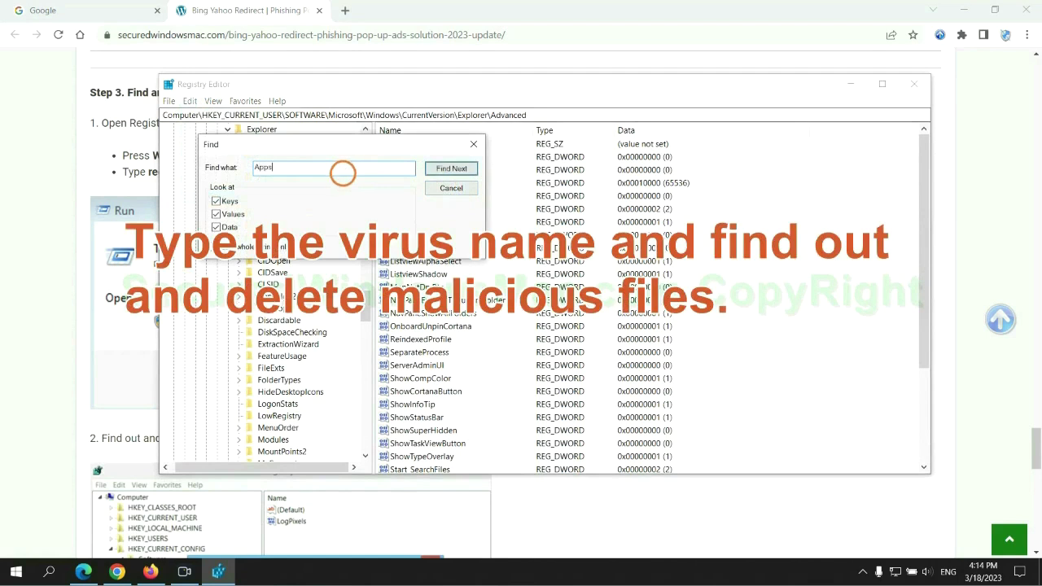
pyautogui.press('Return')
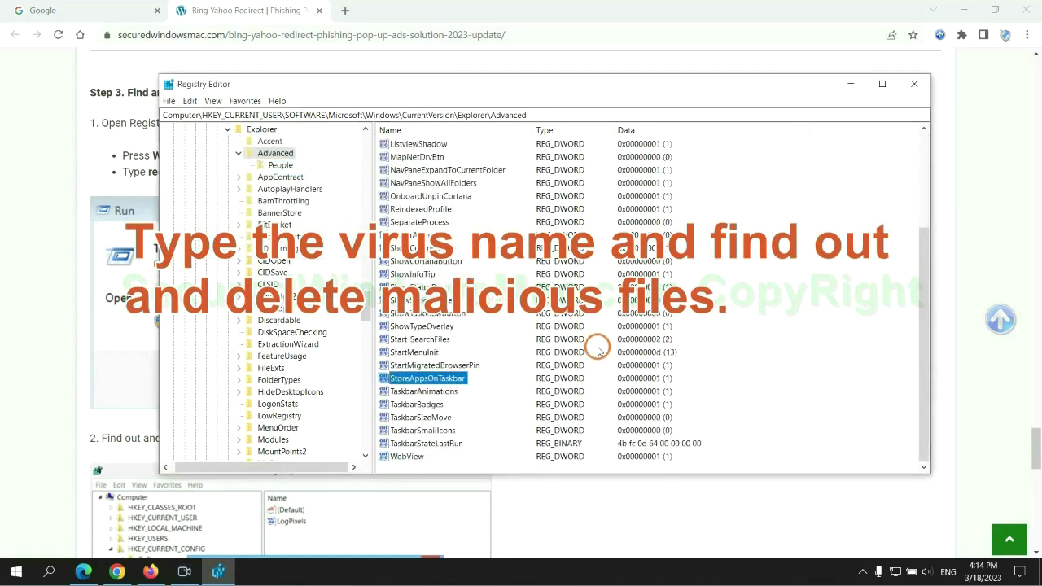
pyautogui.rightClick(469, 383)
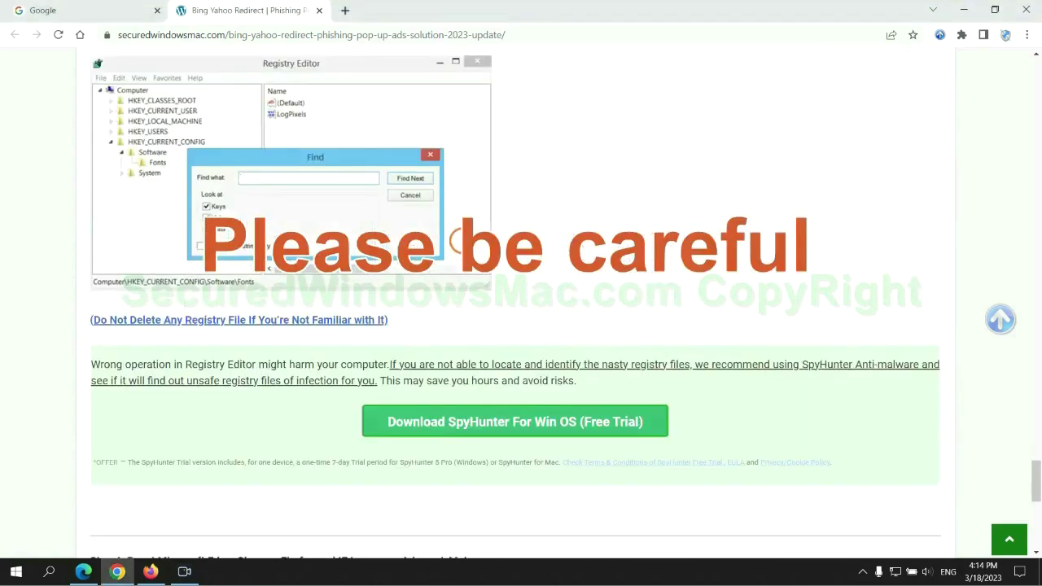
# - Follow Step 4 of the guide by switching to Microsoft Edge and opening the Clear browsing data options in its privacy settings
pyautogui.scroll(-1, 461, 239)
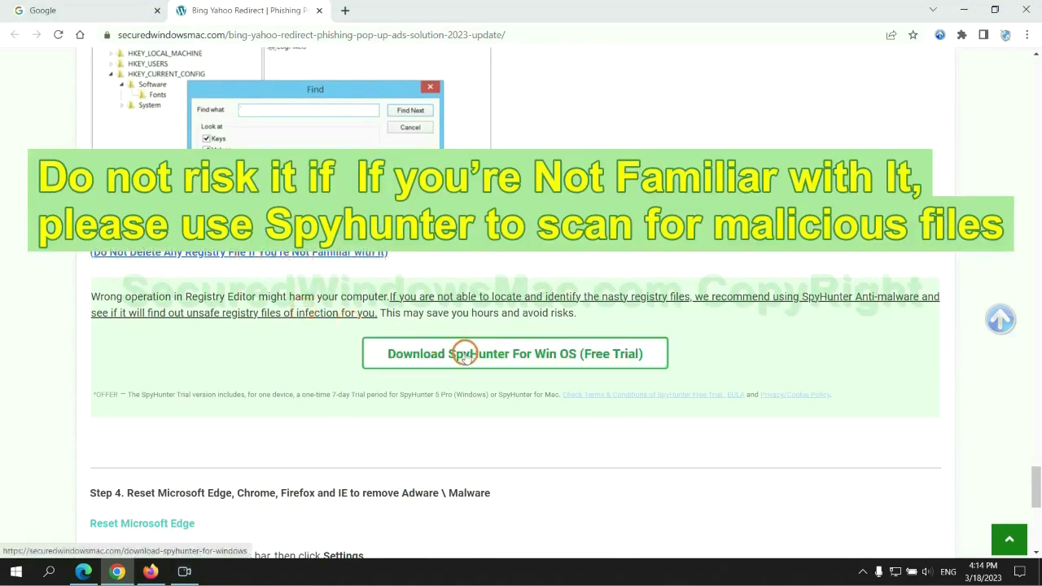
pyautogui.scroll(-5, 465, 353)
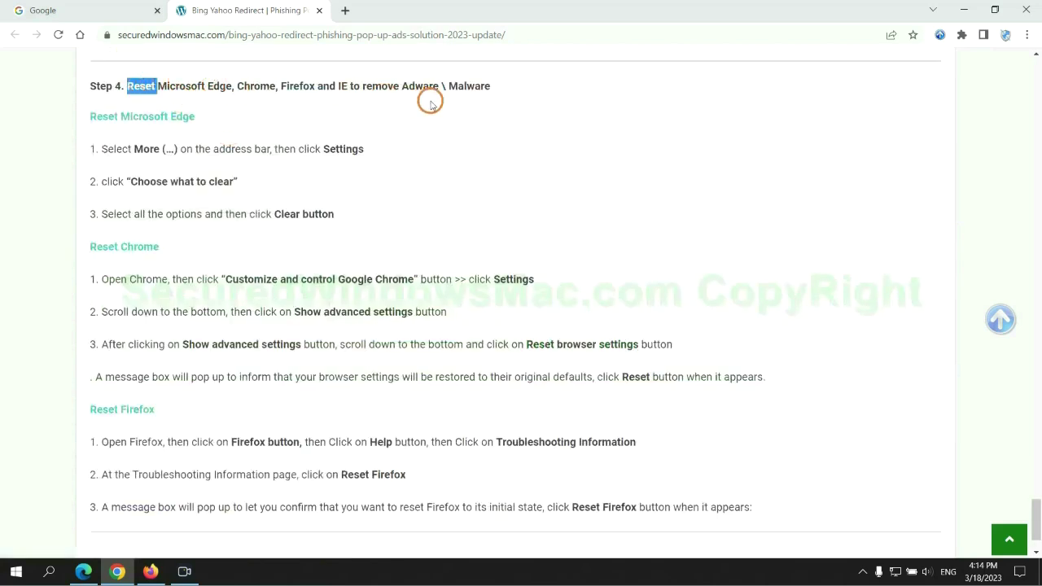
pyautogui.click(403, 116)
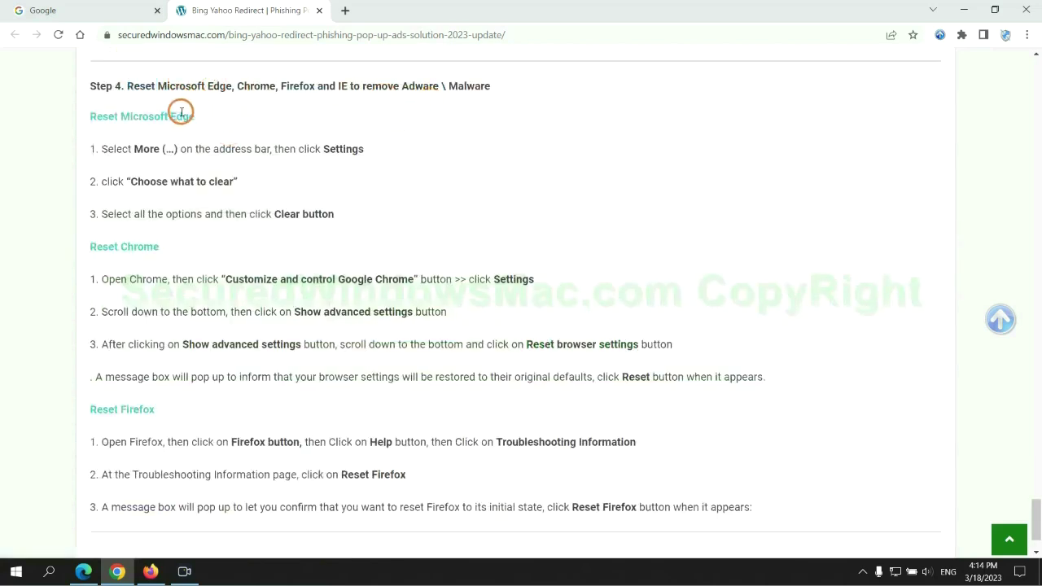
pyautogui.click(83, 571)
pyautogui.click(987, 36)
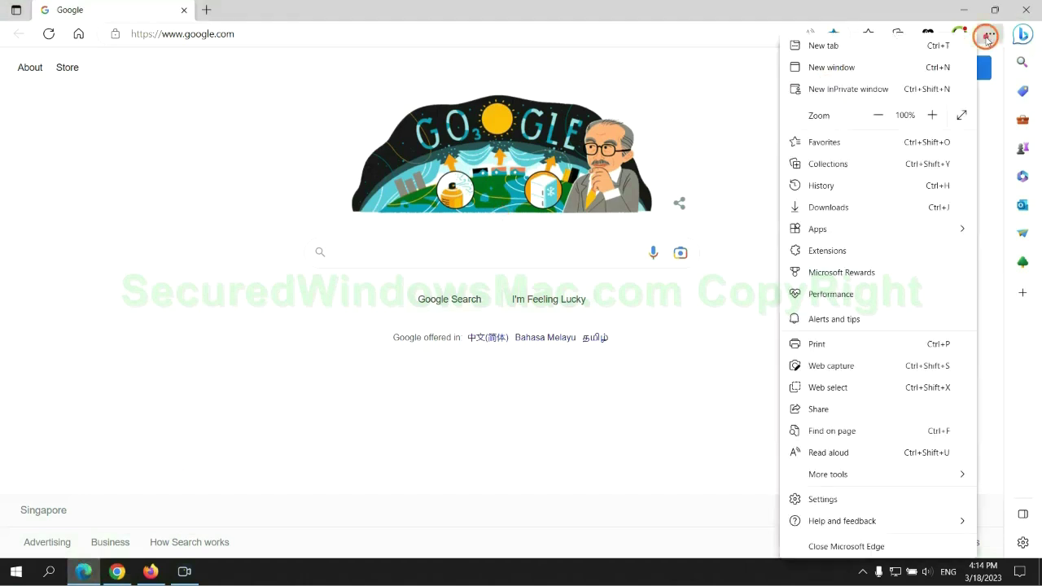
pyautogui.click(819, 499)
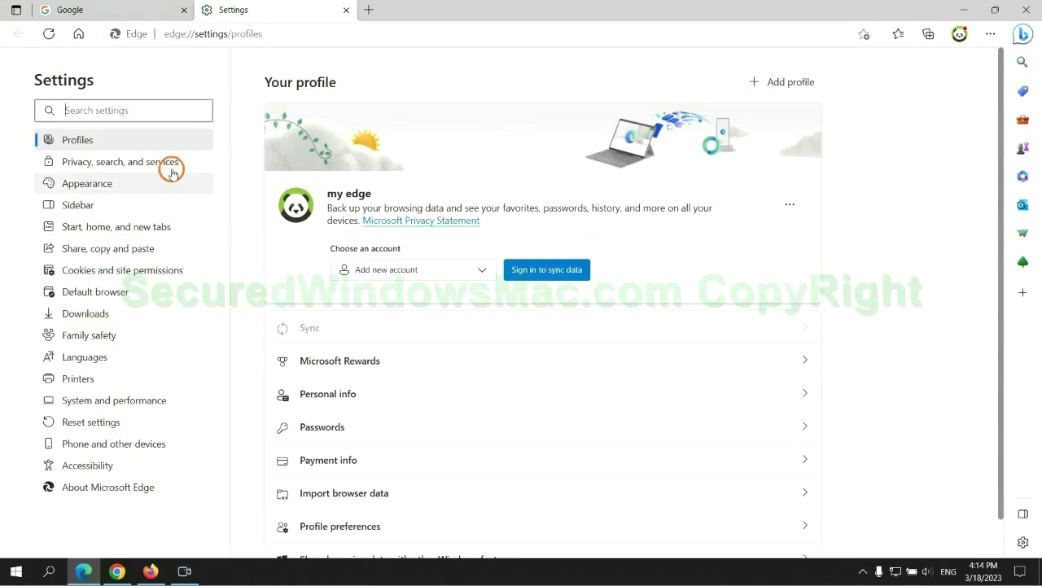
pyautogui.click(171, 167)
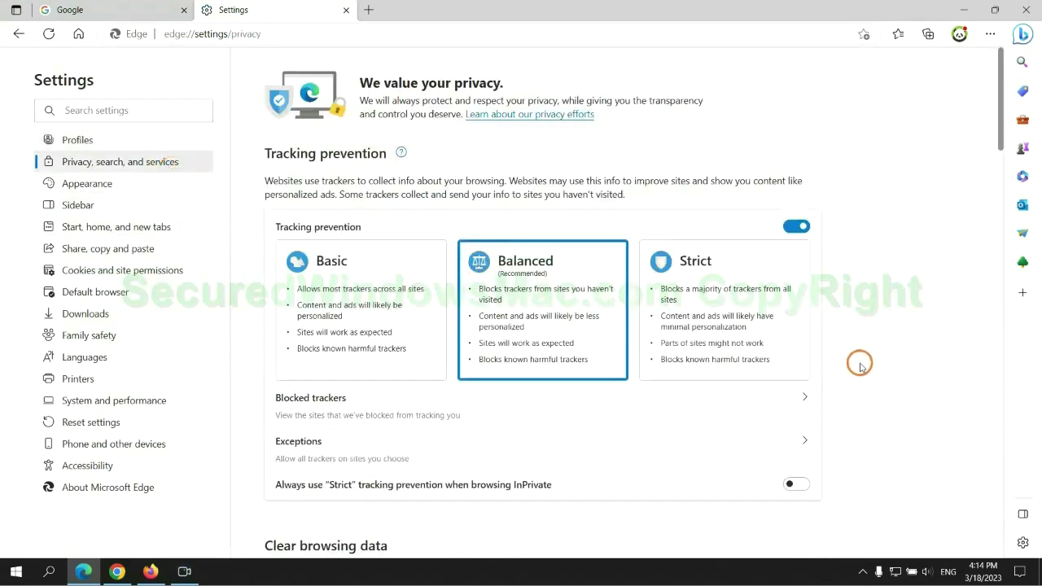
pyautogui.scroll(-3, 855, 361)
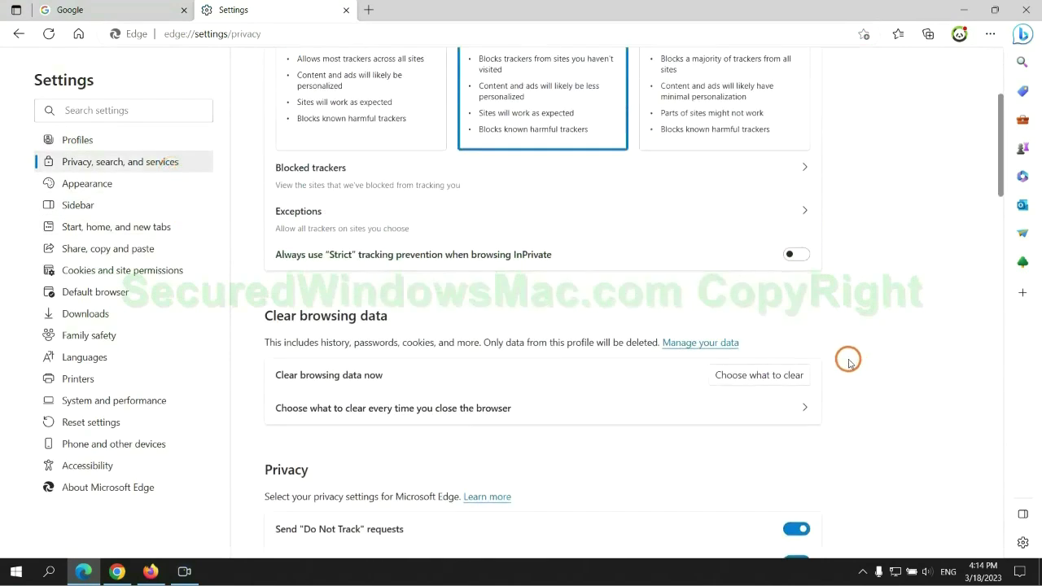
pyautogui.click(772, 377)
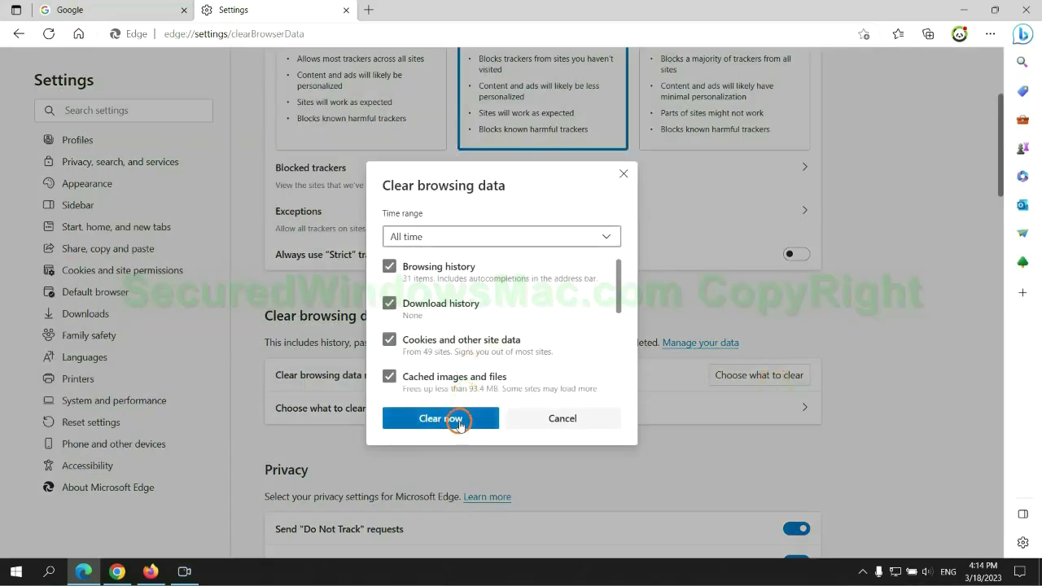
# - Switch to Chrome, search its settings for "reset" and bring up the option to restore settings to their original defaults
pyautogui.click(118, 571)
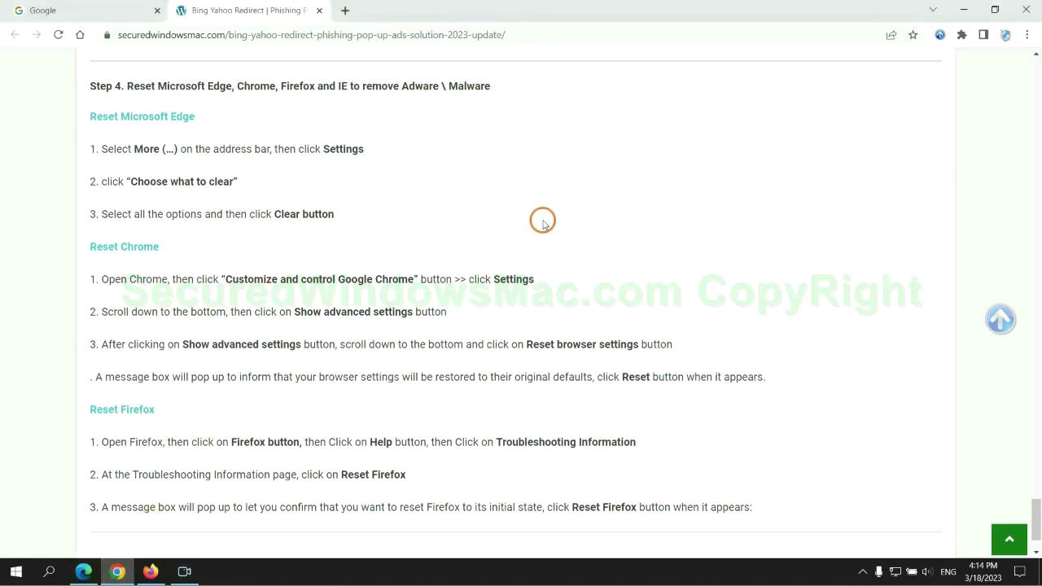
pyautogui.click(1025, 37)
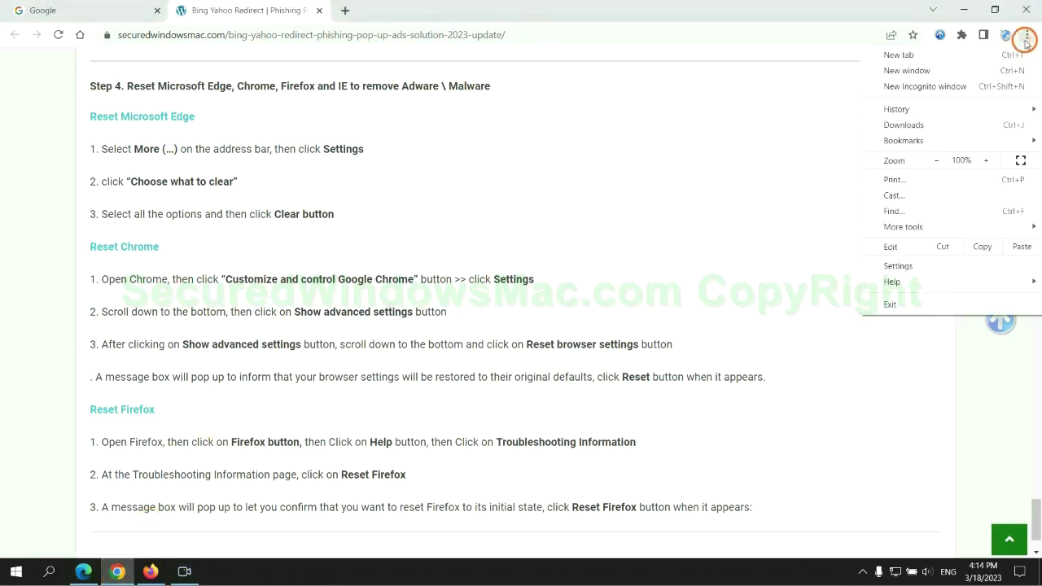
pyautogui.click(902, 266)
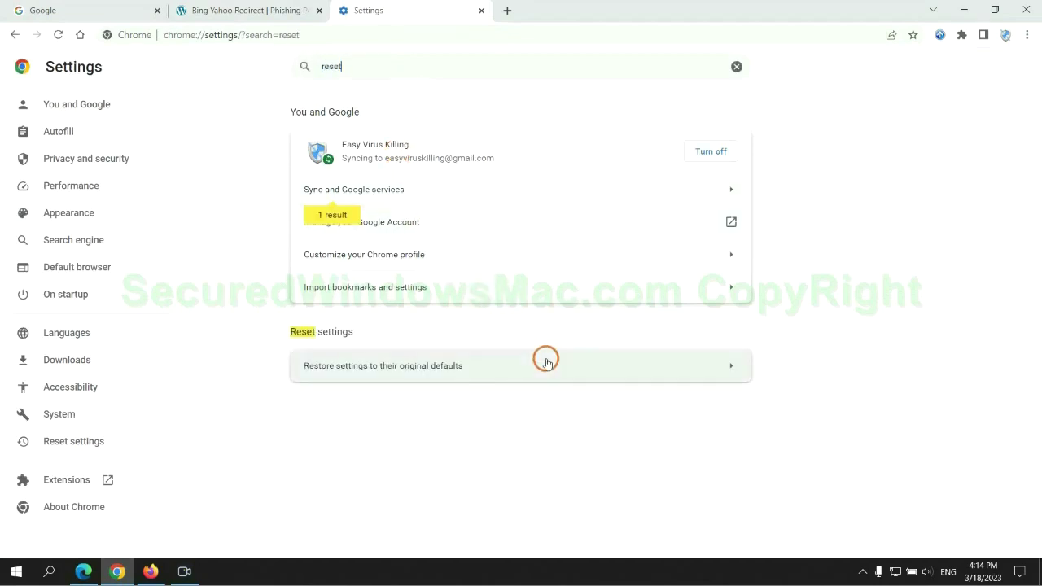
pyautogui.click(543, 363)
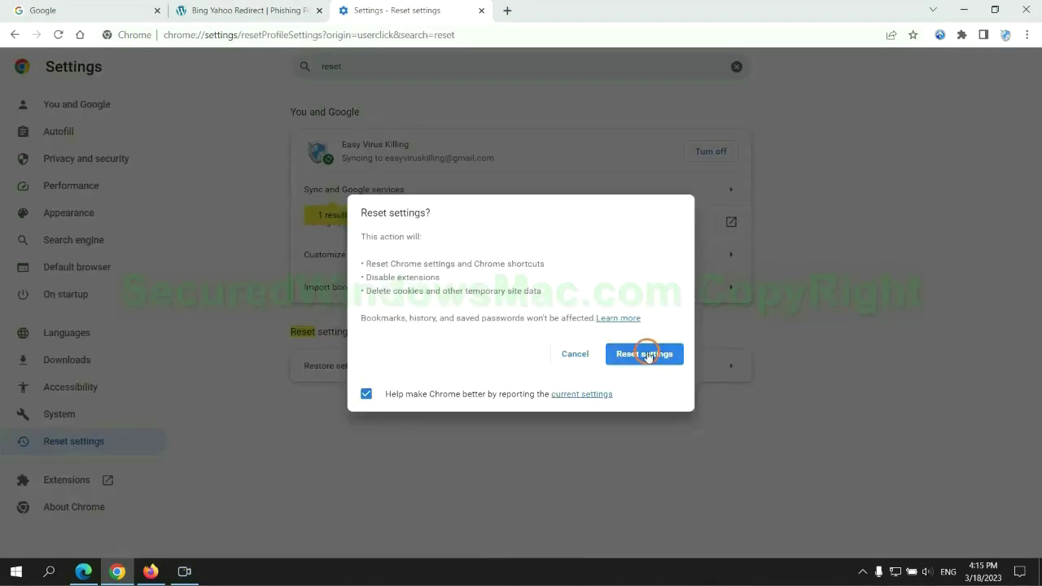
# - Switch to Firefox, open its Troubleshooting Information page and bring up the Refresh Firefox confirmation
pyautogui.click(149, 570)
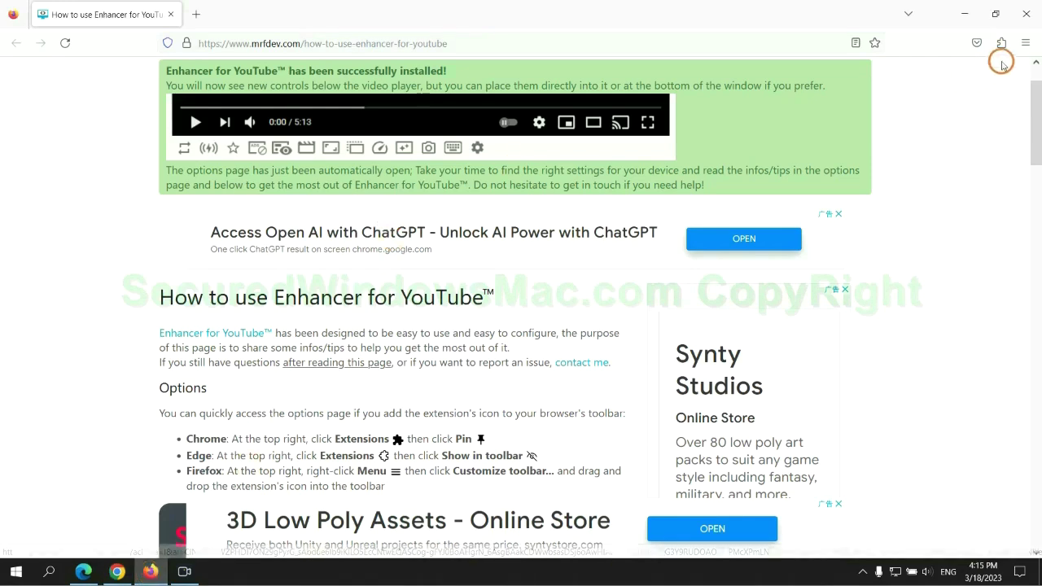
pyautogui.click(1025, 42)
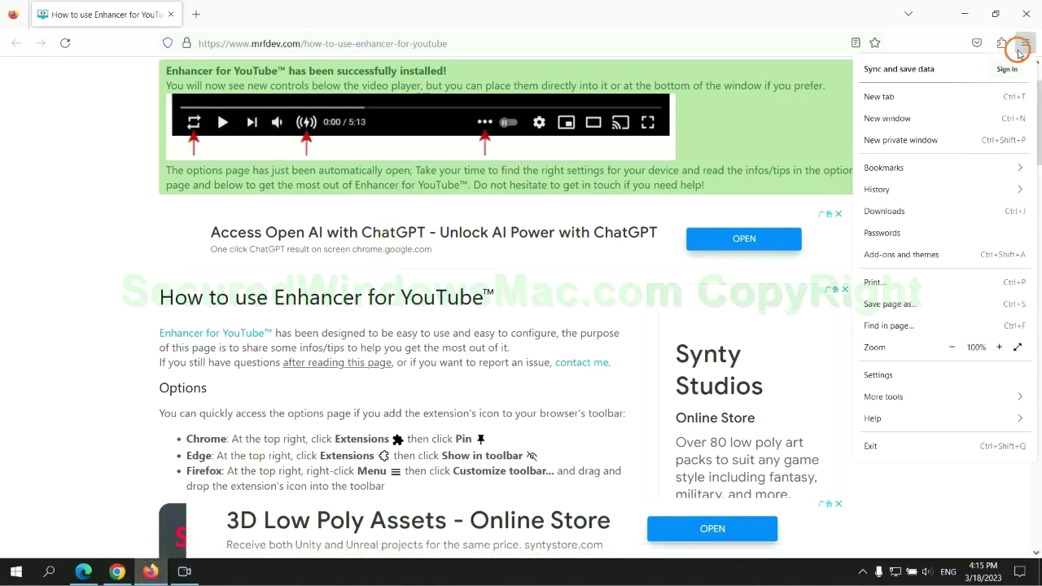
pyautogui.click(884, 418)
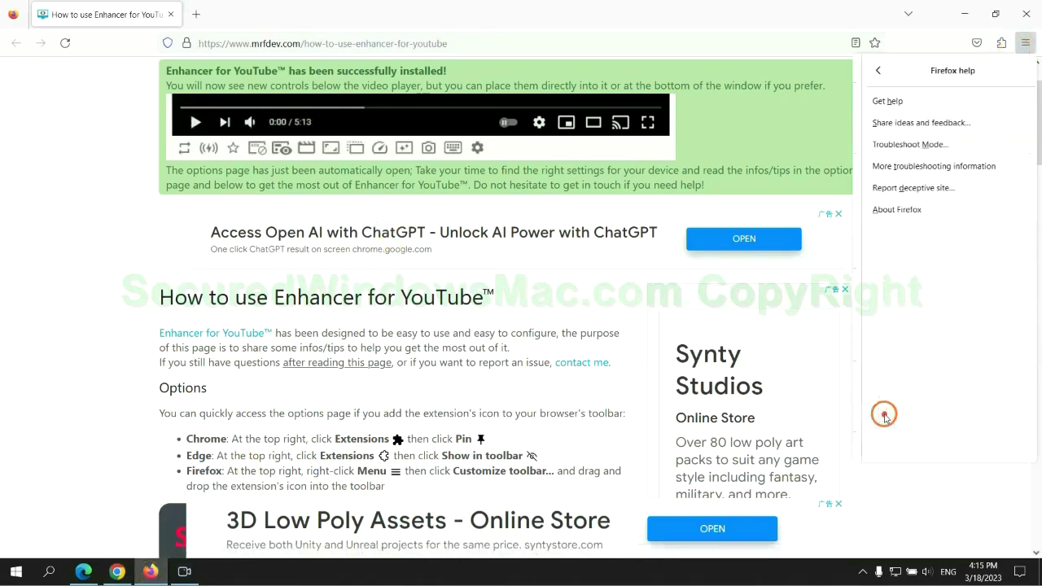
pyautogui.click(928, 167)
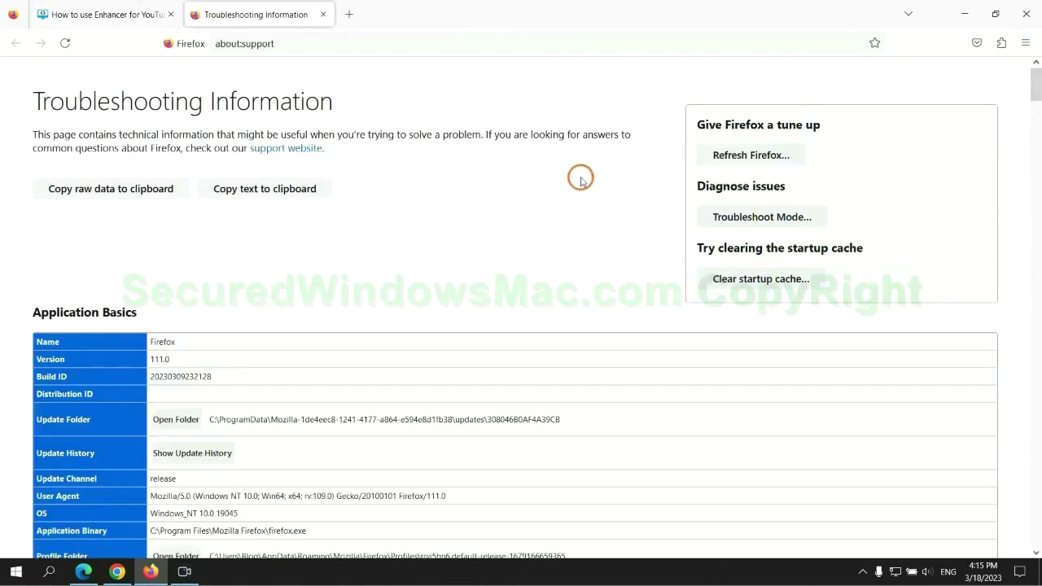
pyautogui.click(717, 155)
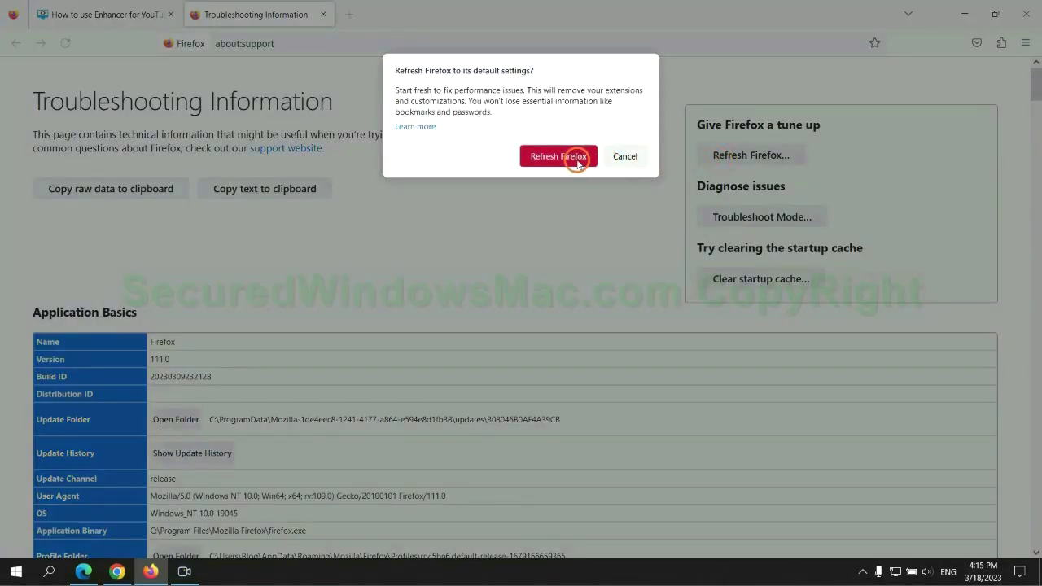
# - Return to the guide in Chrome and highlight the start of the closing note about problems remaining after manual removal
pyautogui.click(118, 571)
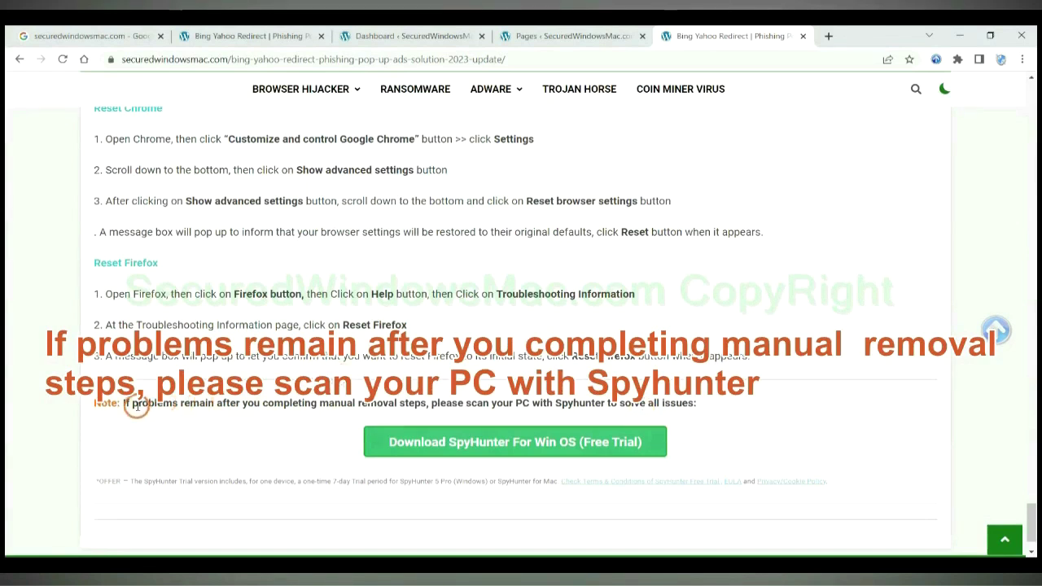
pyautogui.moveTo(125, 404); pyautogui.dragTo(223, 408)
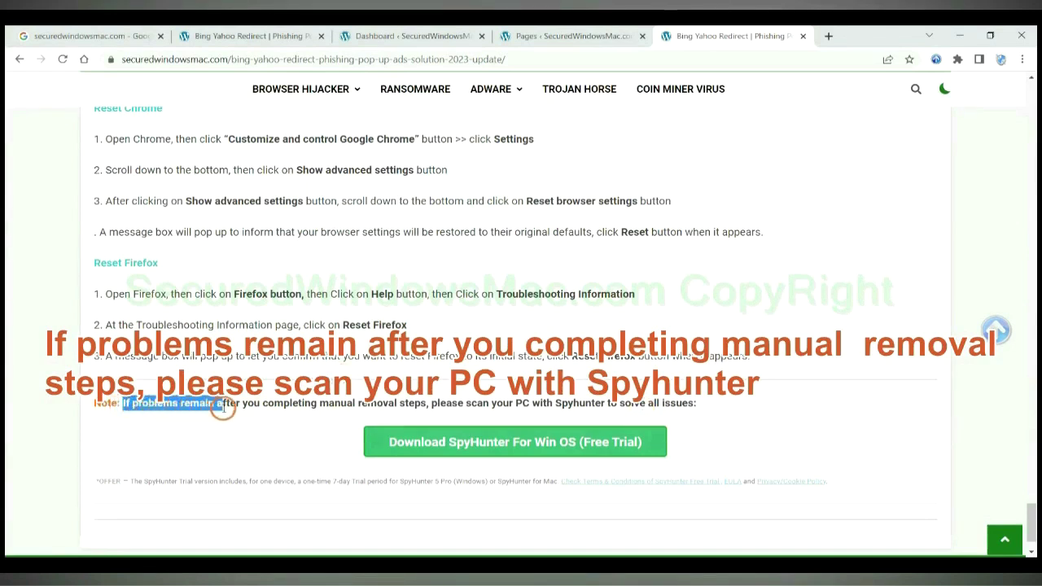